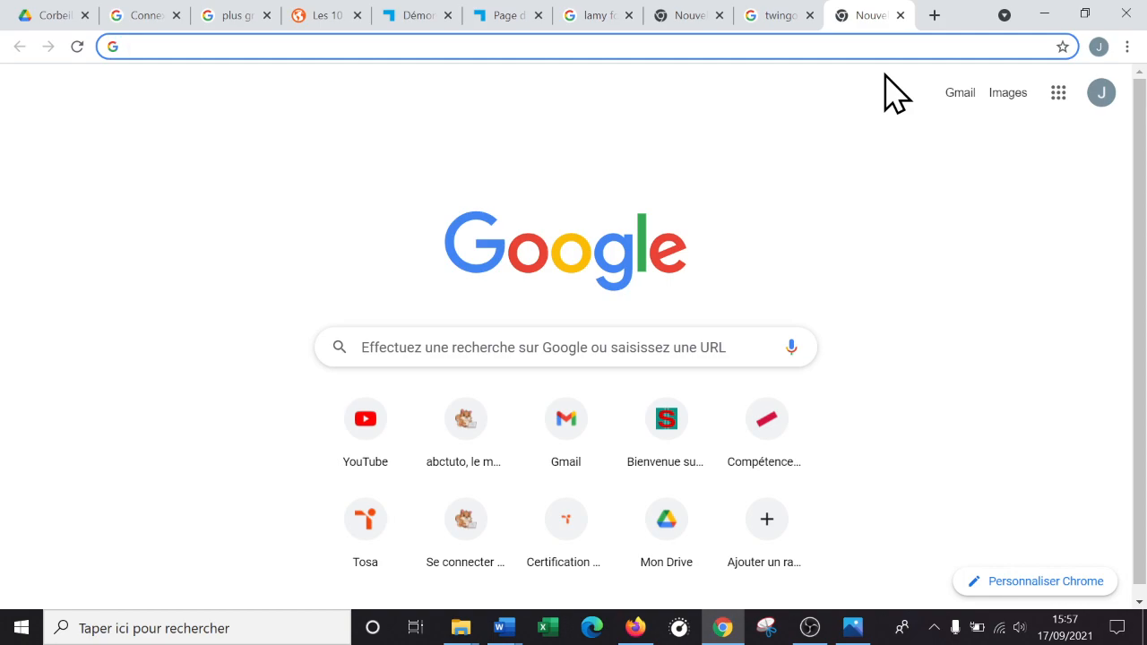
- Search Google for "dafont", open the DaFont site and apply the proposed privacy choices
text(dafont)
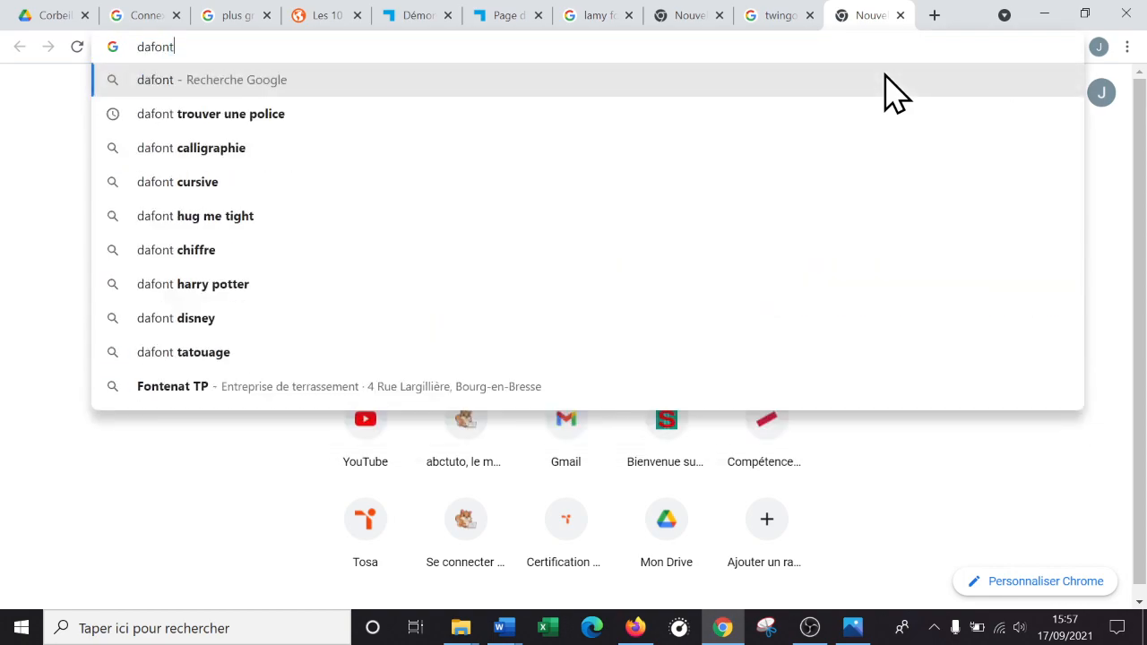
key(Return)
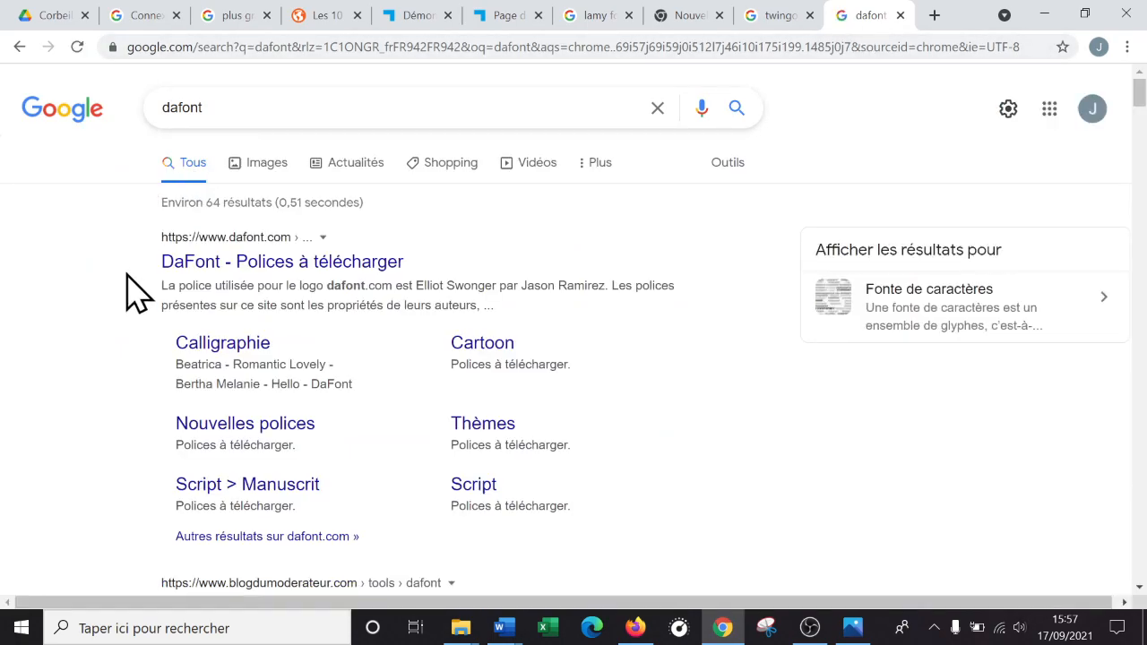
click(251, 262)
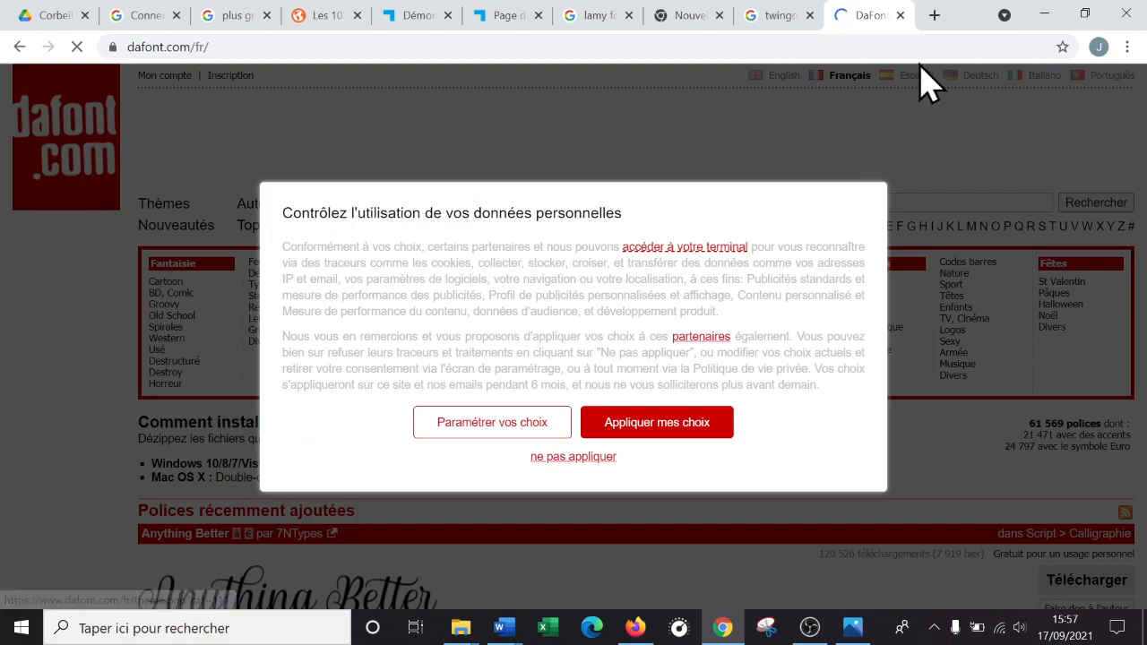
click(658, 428)
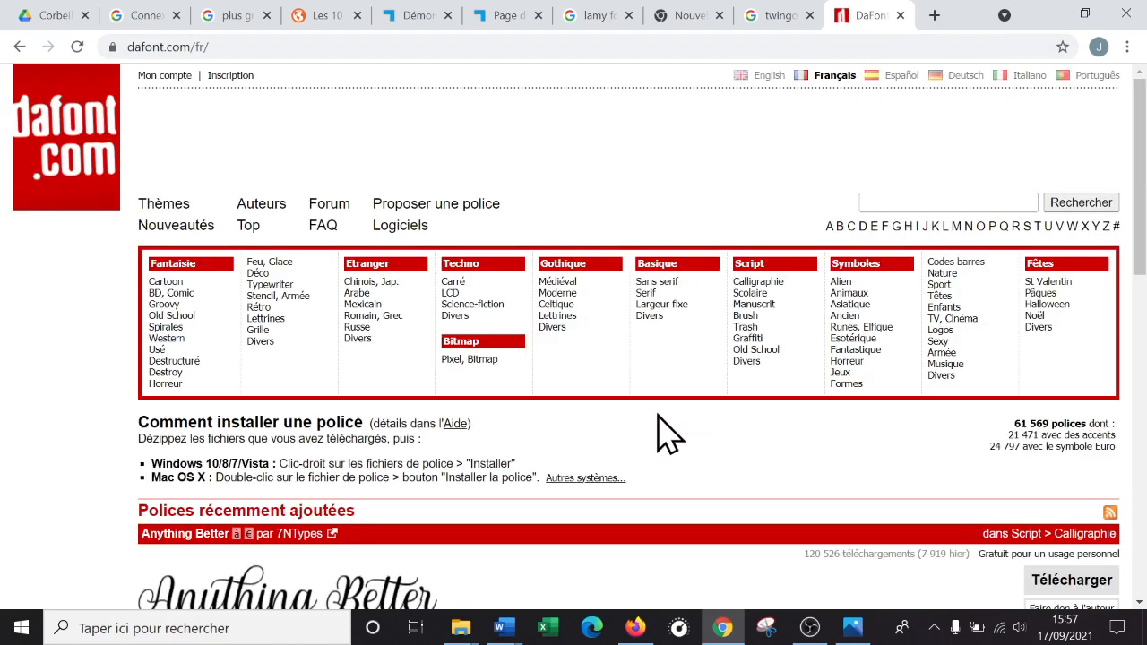
- Search Google for "squirrel font" in a new browser tab
click(934, 14)
text(squire)
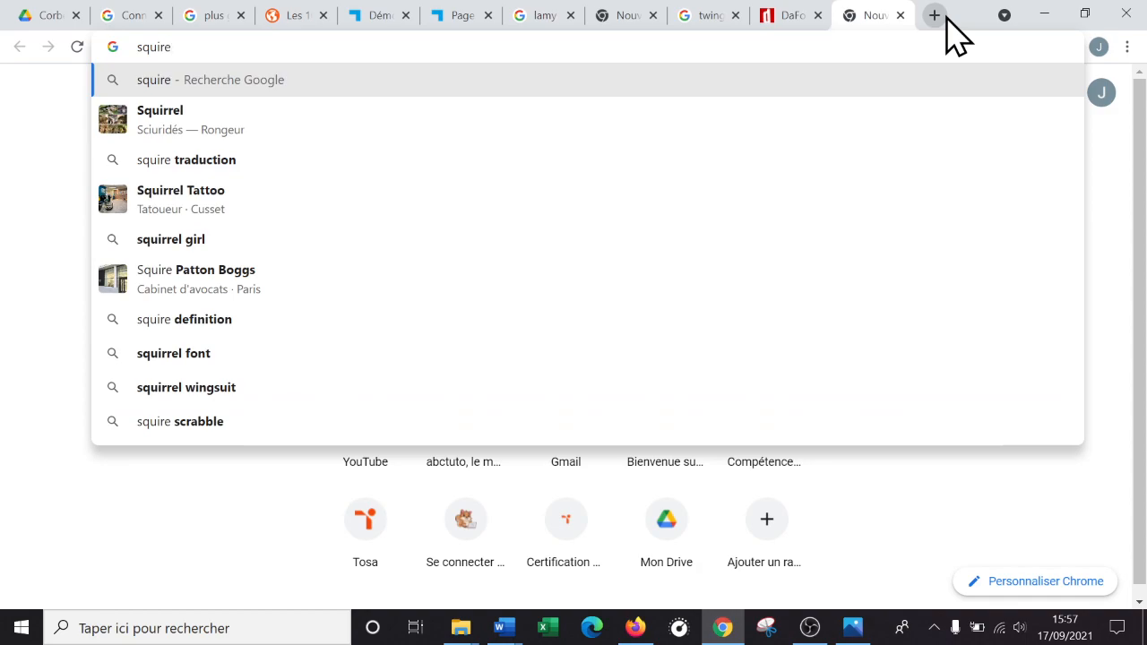
key(BackSpace)
text(rel)
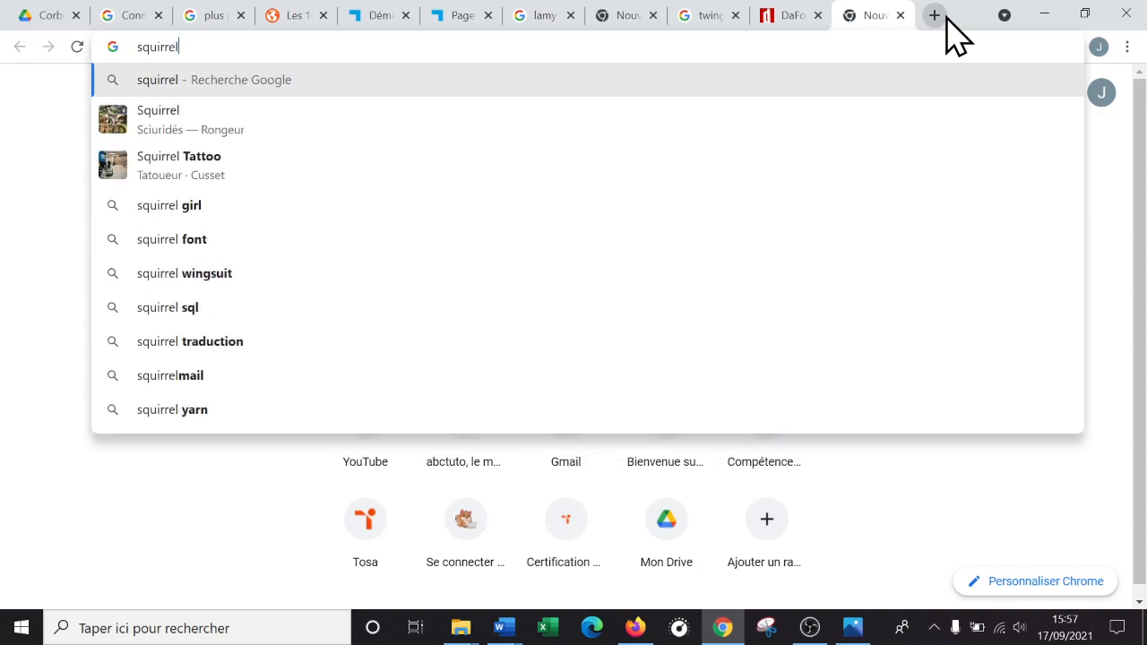
text( font)
key(Return)
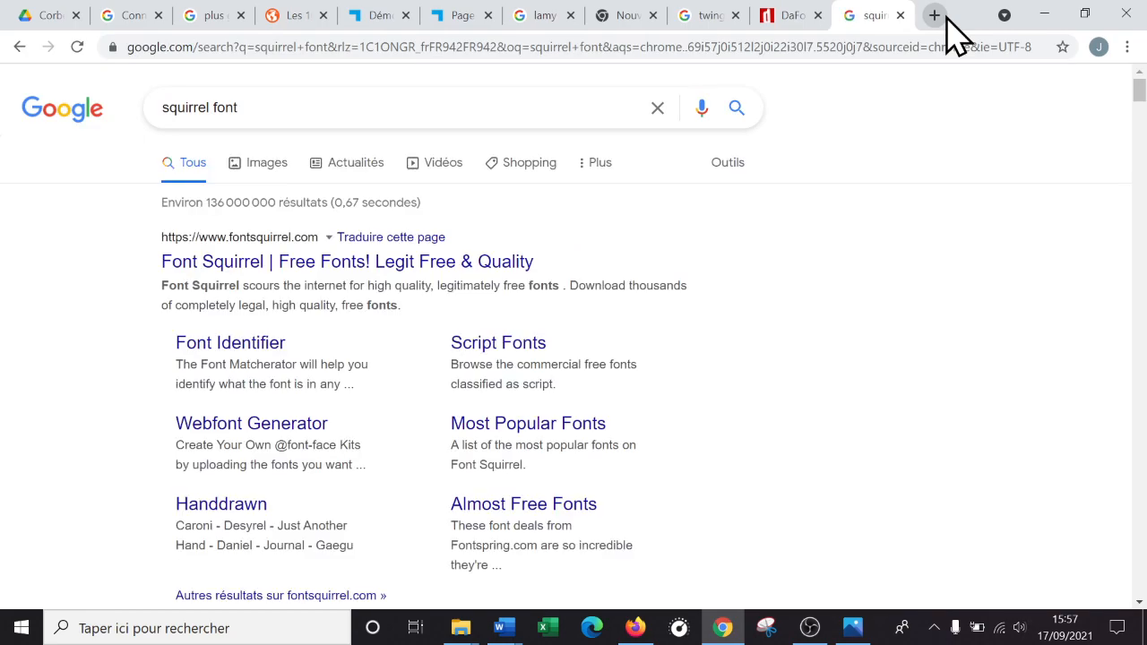
- Open the Font Squirrel site, accept its privacy terms and look through the listed fonts
click(389, 262)
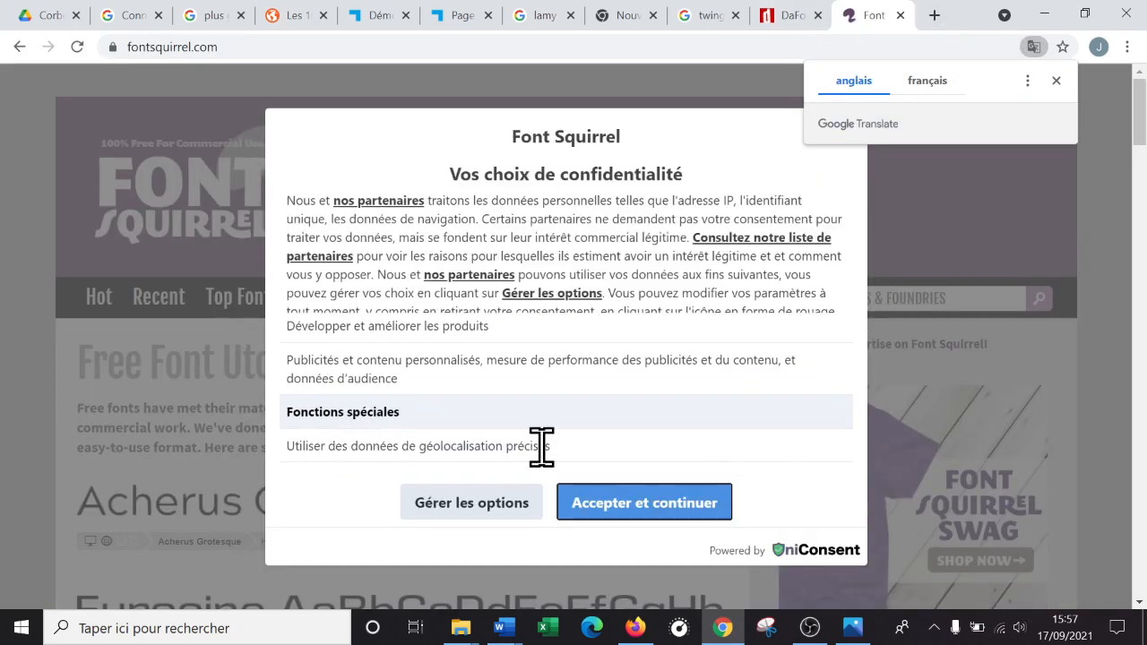
click(641, 503)
scroll(605, 332, down, 12)
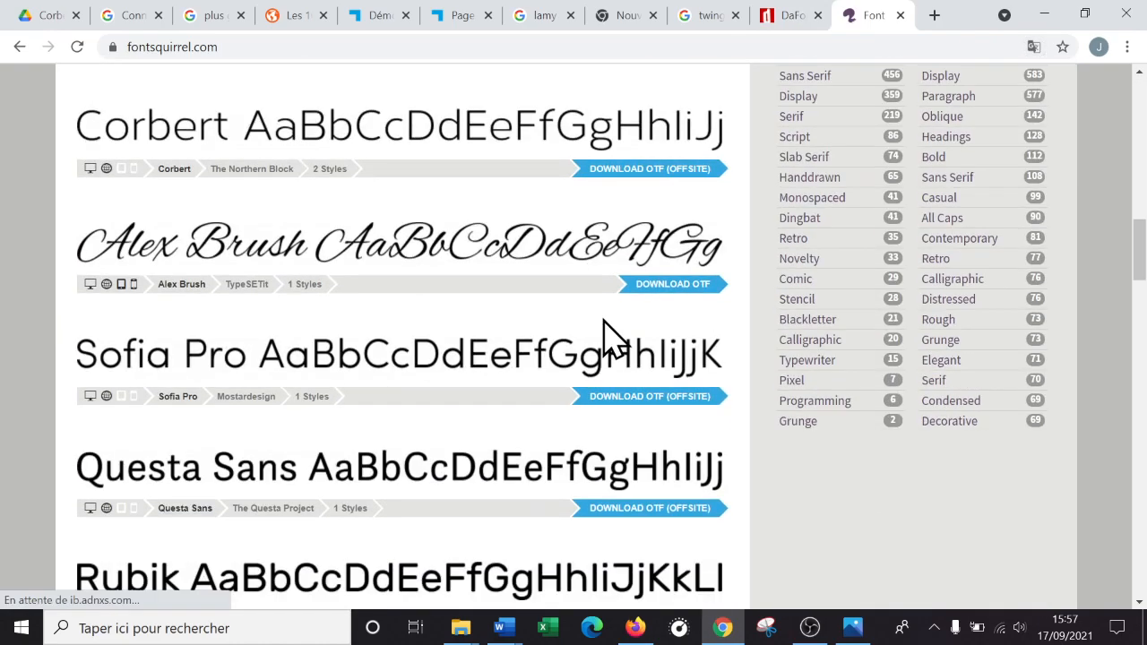
scroll(707, 215, down, 5)
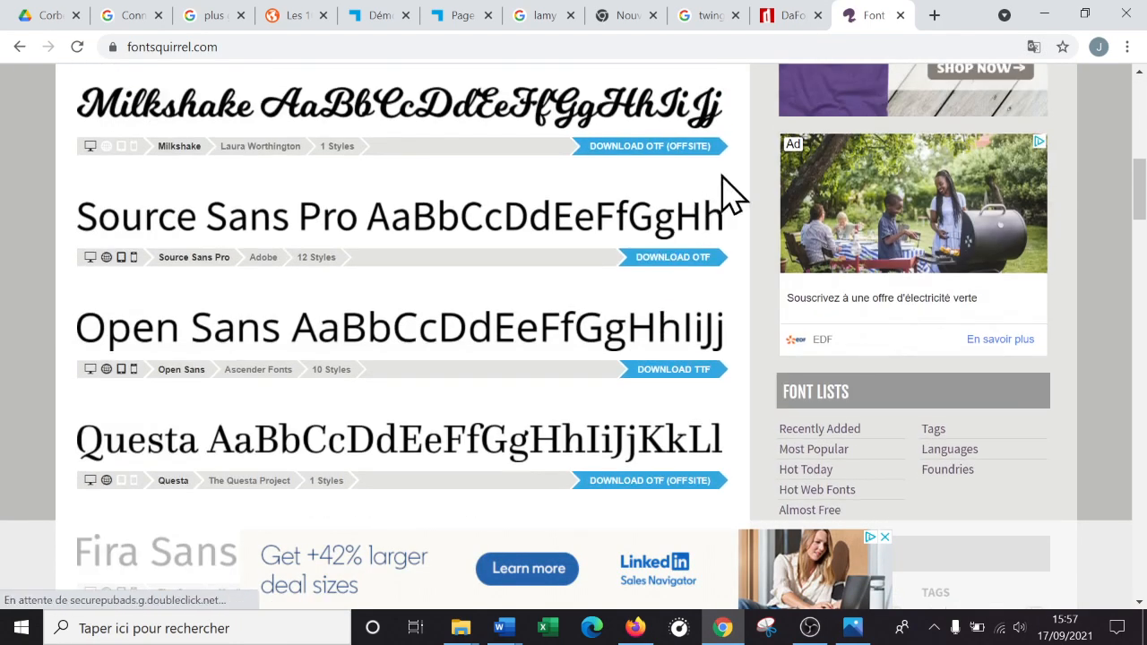
- Return to the DaFont site and look through the BD, Comic fonts of the Fantaisie category
click(787, 27)
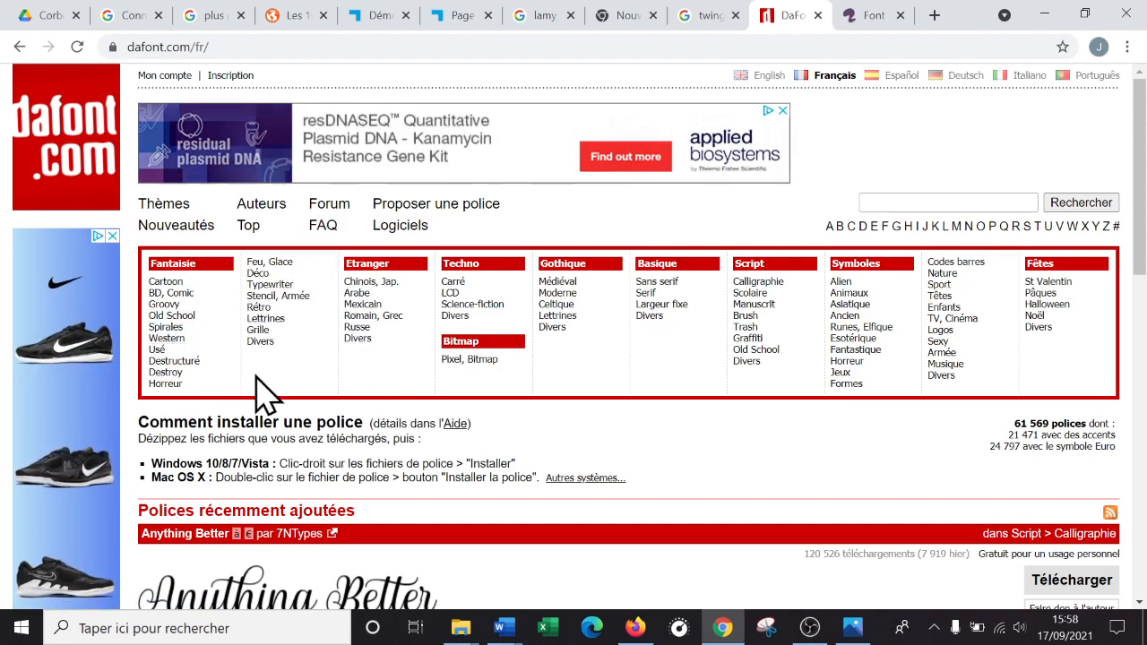
click(172, 293)
scroll(375, 315, down, 10)
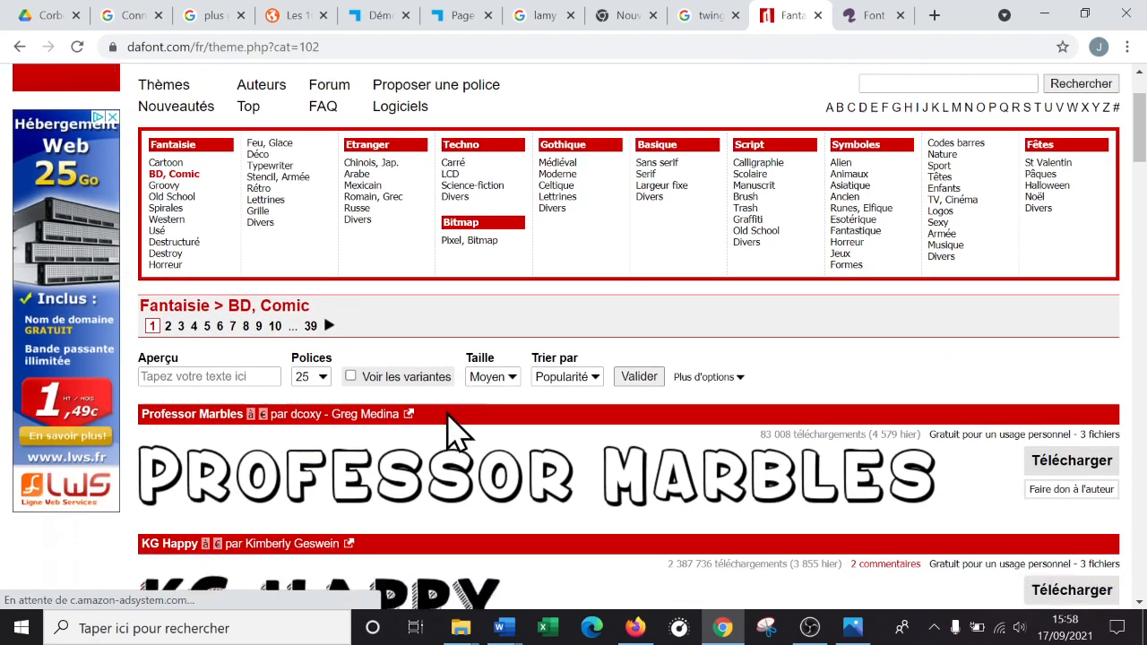
scroll(430, 440, down, 7)
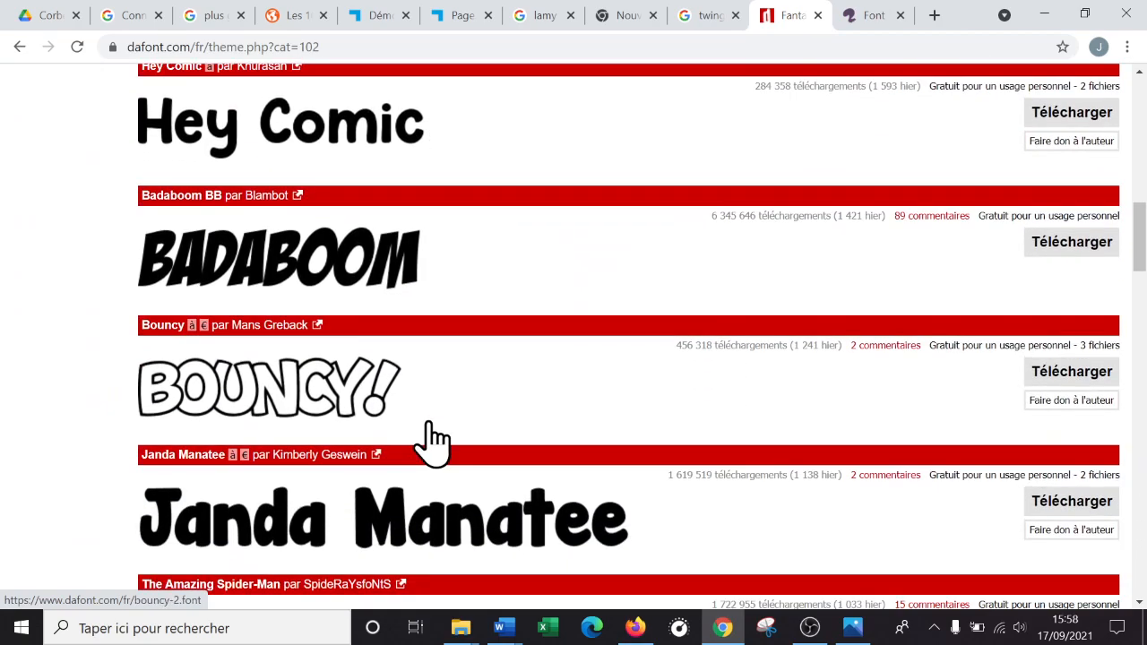
scroll(430, 440, up, 17)
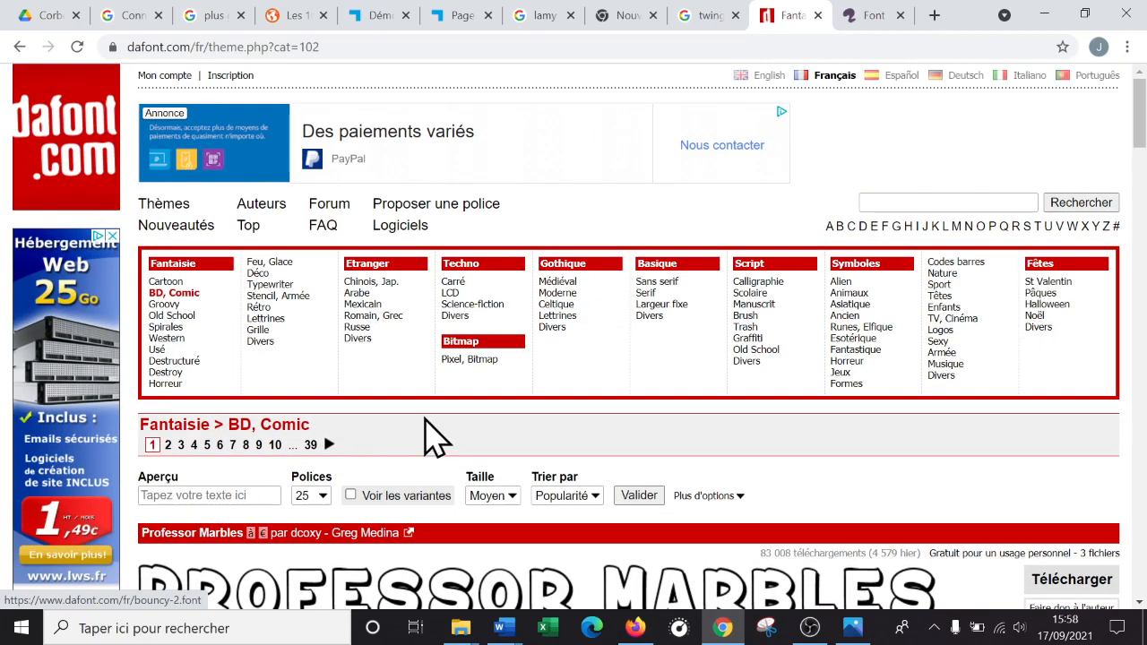
- Look through the Western fonts of the Fantaisie category
click(175, 342)
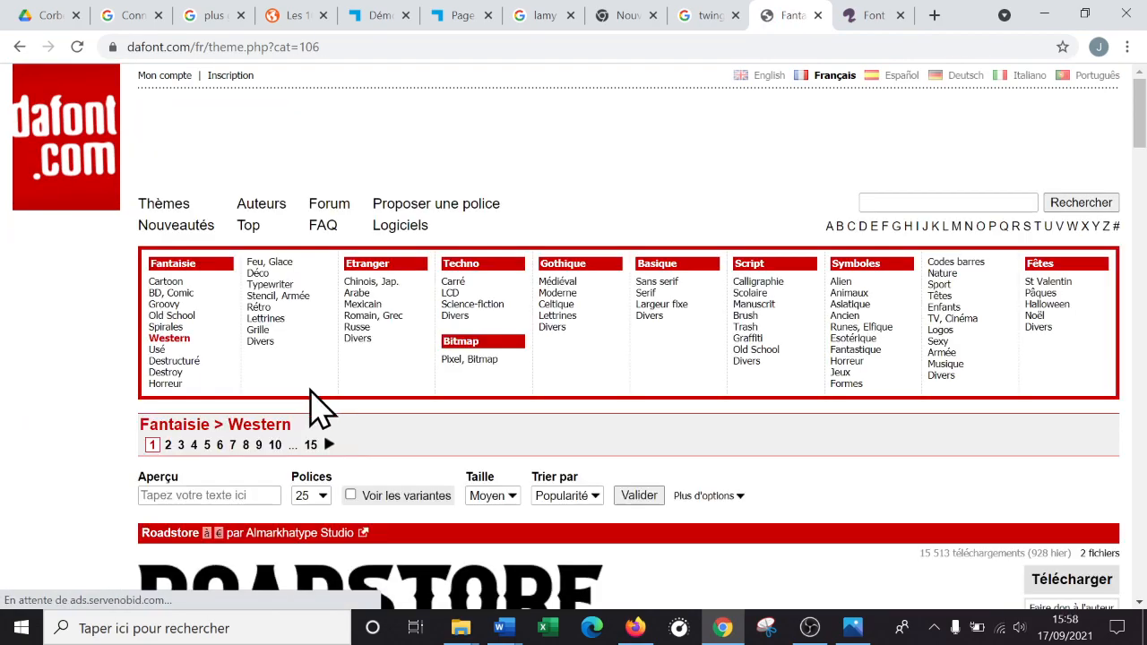
scroll(424, 435, down, 5)
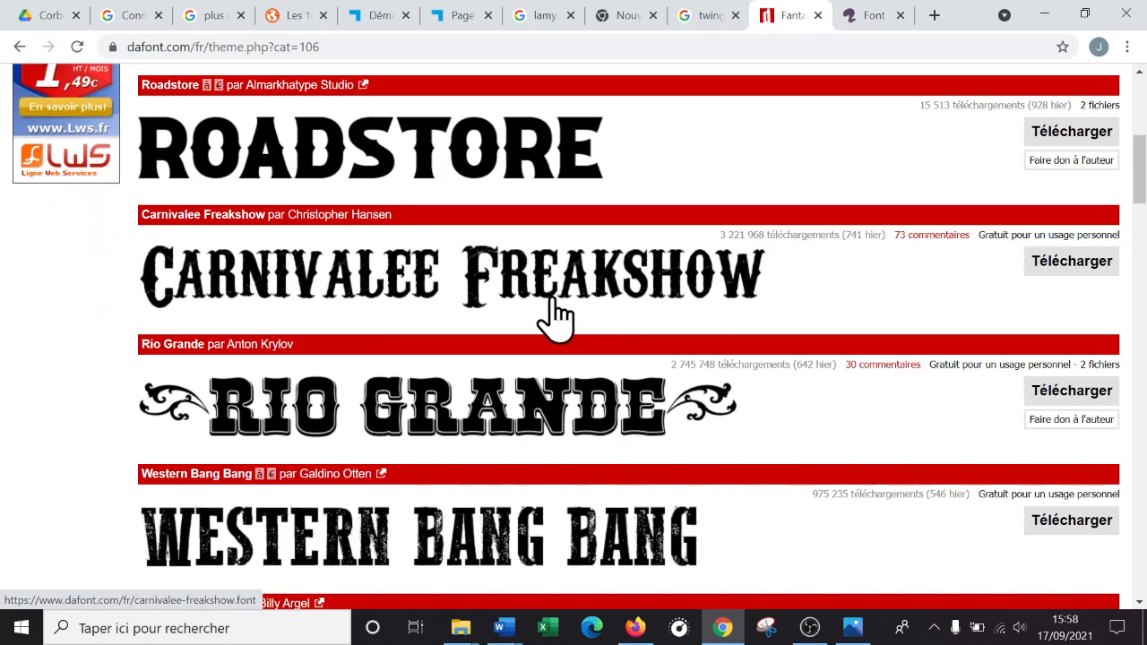
scroll(560, 318, up, 5)
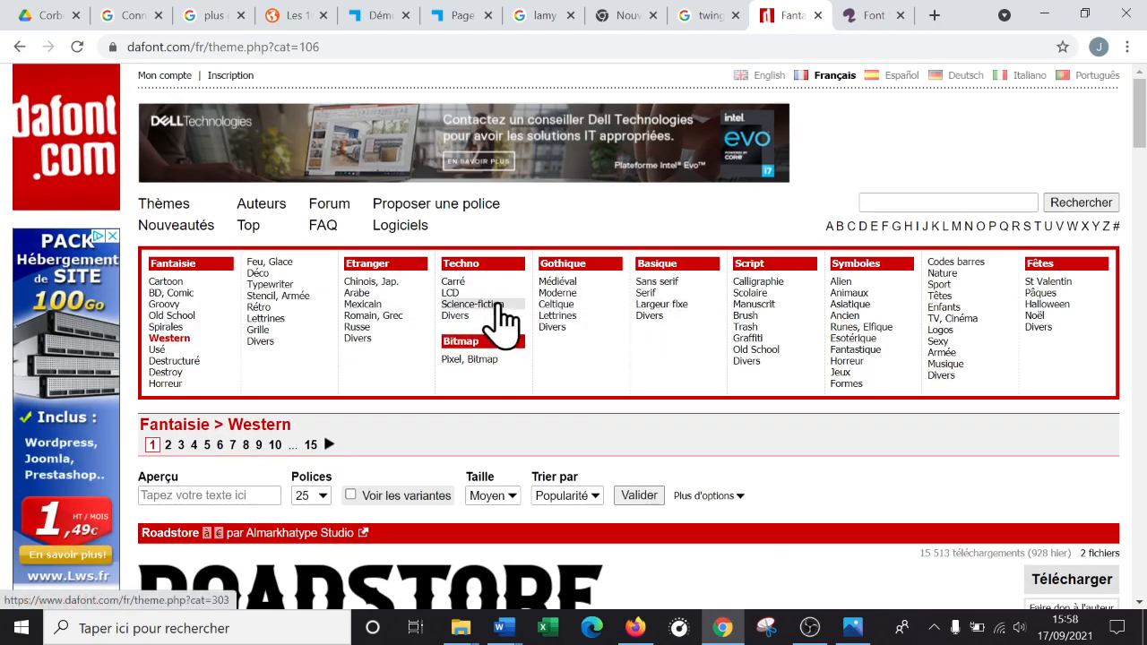
- Look through the Science-fiction fonts of the Techno category
click(466, 304)
scroll(768, 349, down, 10)
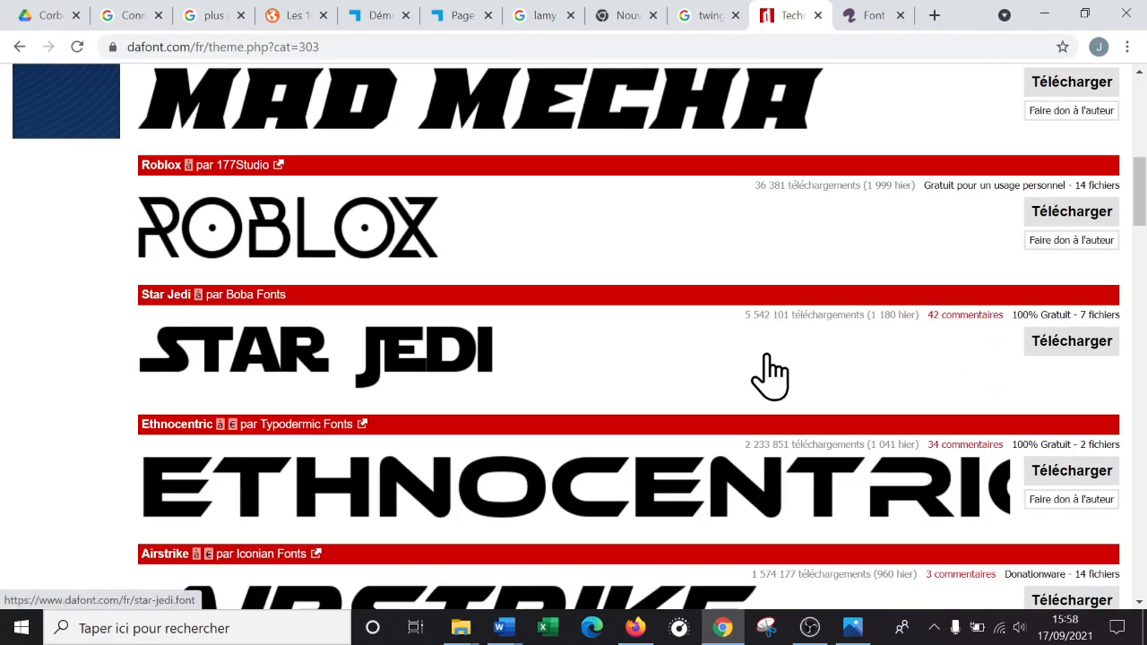
scroll(769, 373, up, 5)
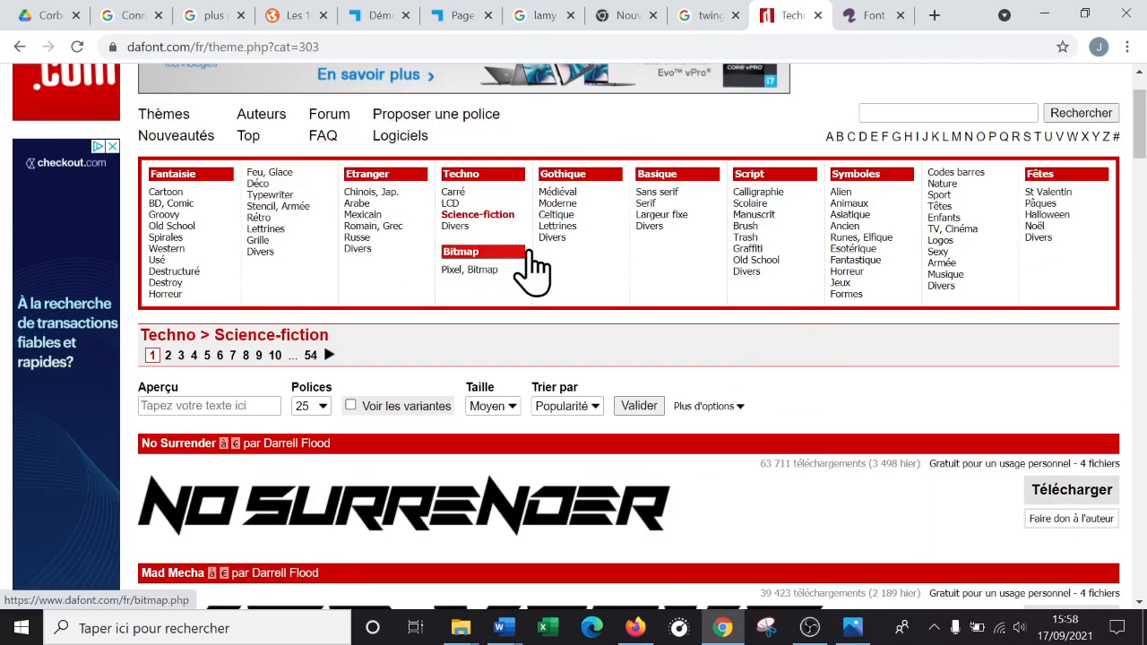
- Open the Calligraphie fonts of the Script category, switch to its Trash fonts and look through them
click(766, 194)
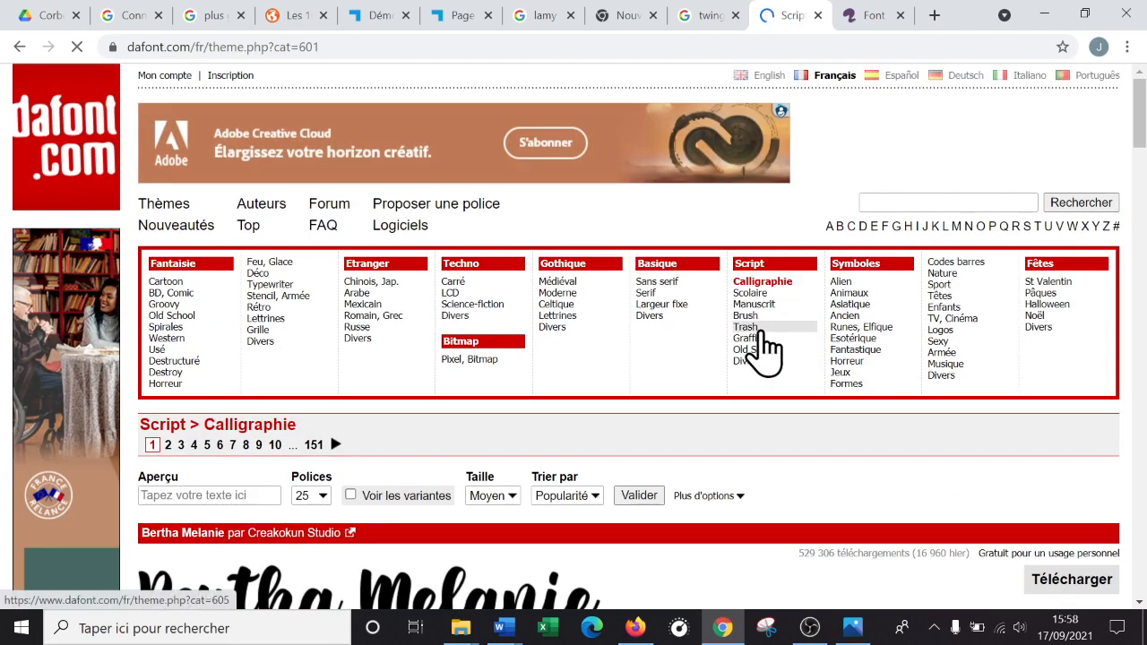
click(758, 329)
scroll(770, 358, down, 4)
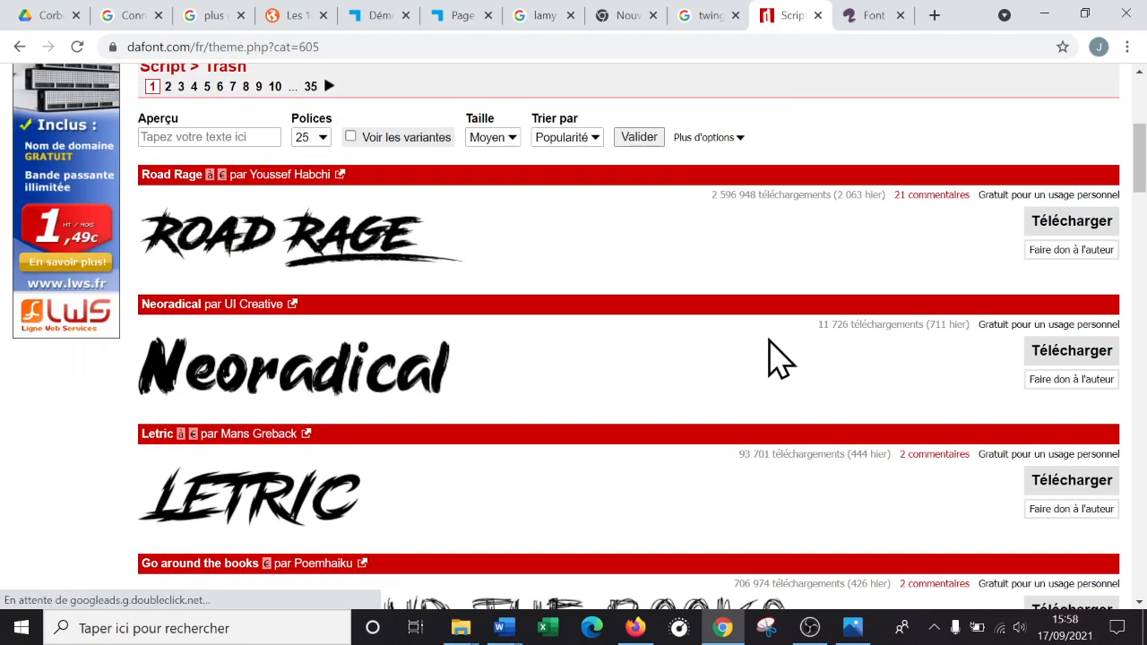
scroll(768, 359, up, 3)
scroll(768, 358, down, 3)
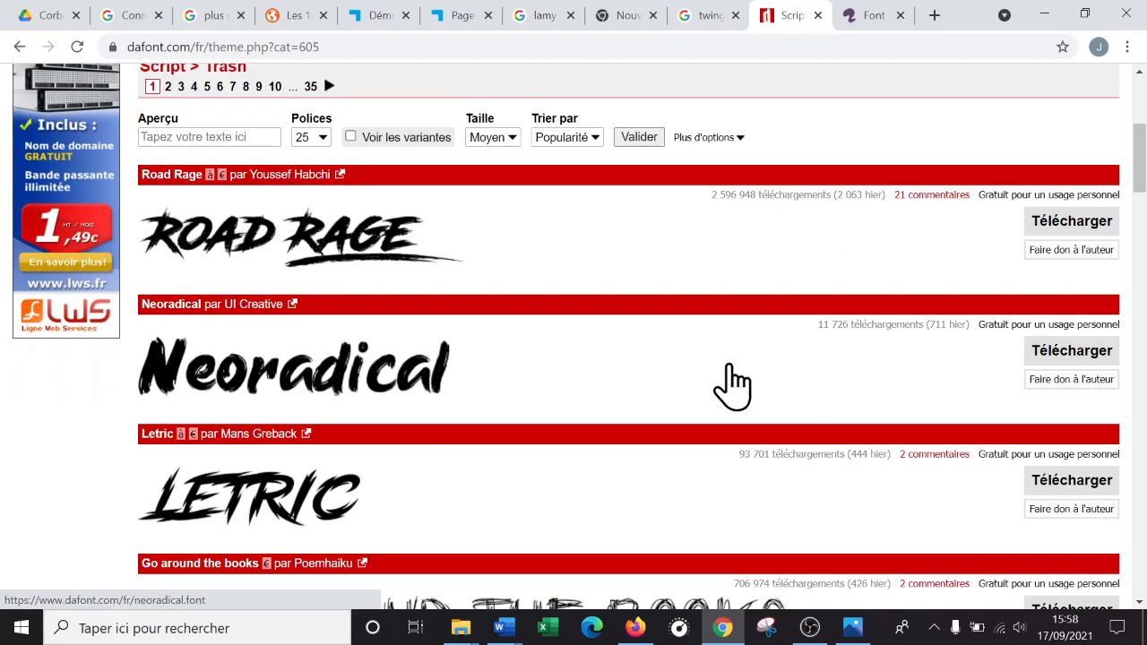
scroll(773, 389, up, 3)
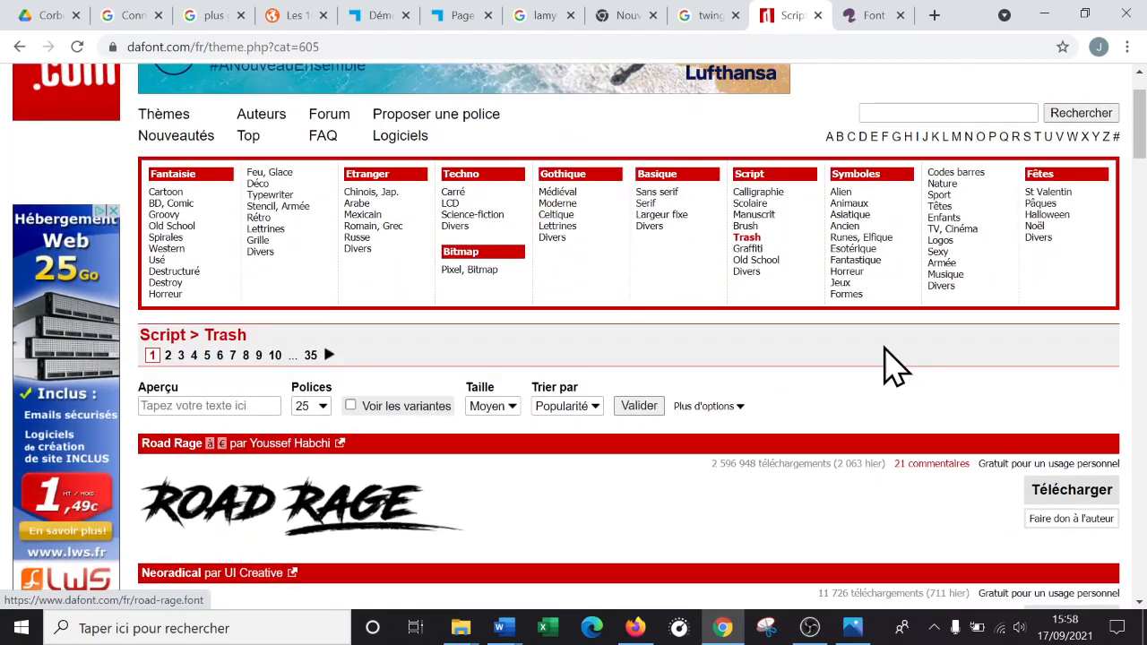
scroll(843, 389, down, 6)
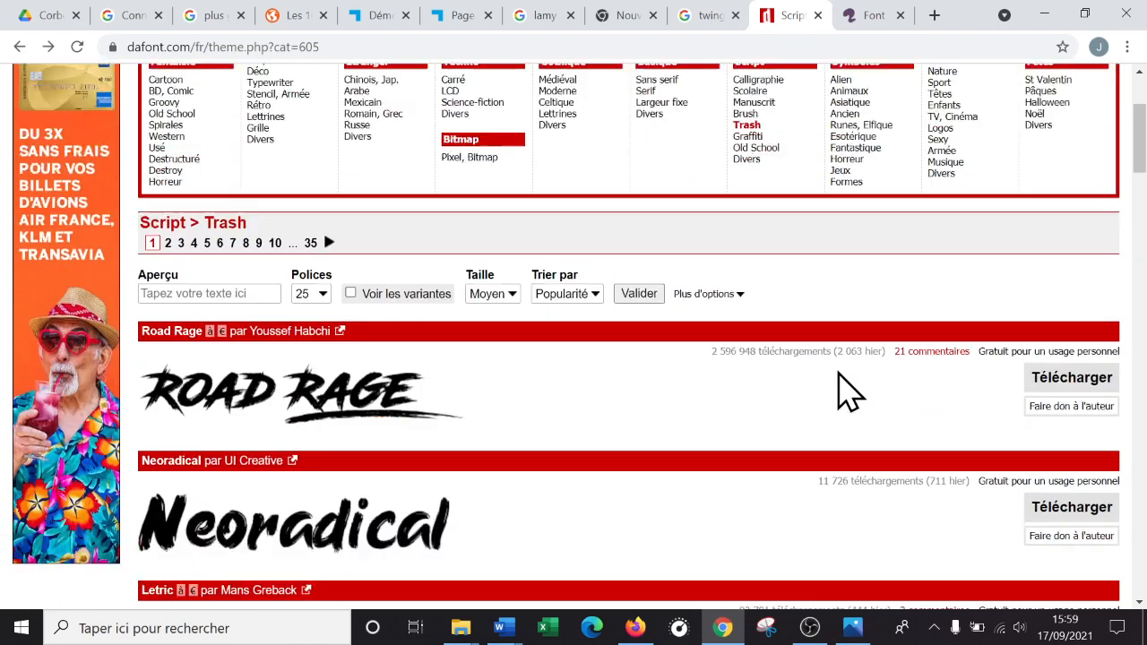
scroll(844, 389, up, 6)
scroll(860, 399, down, 2)
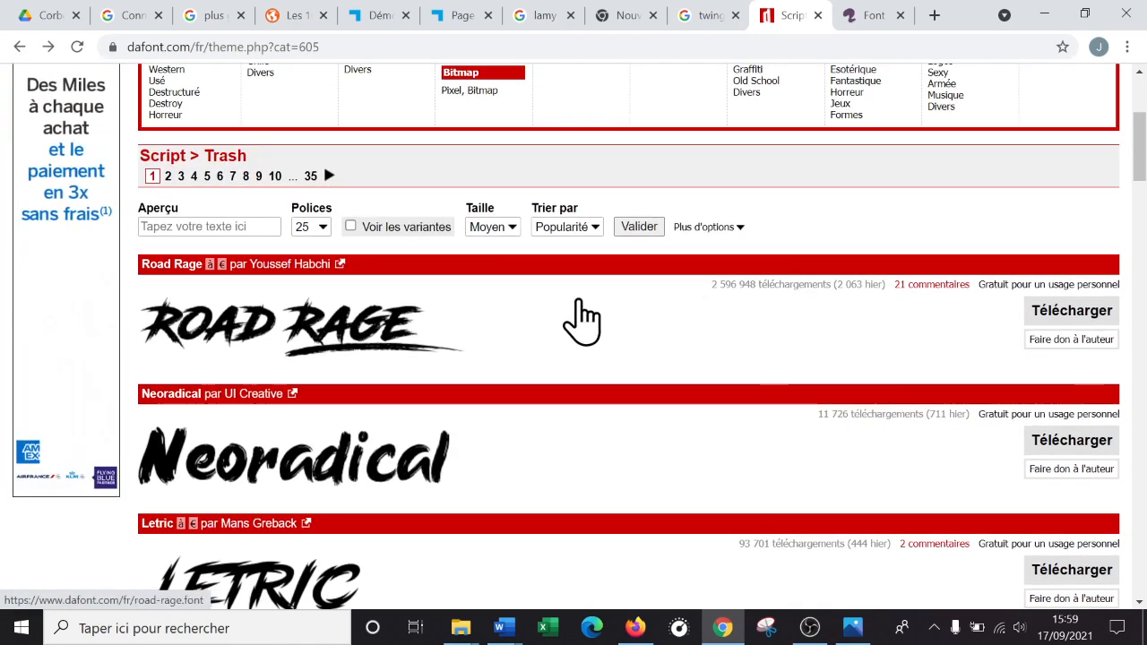
click(809, 627)
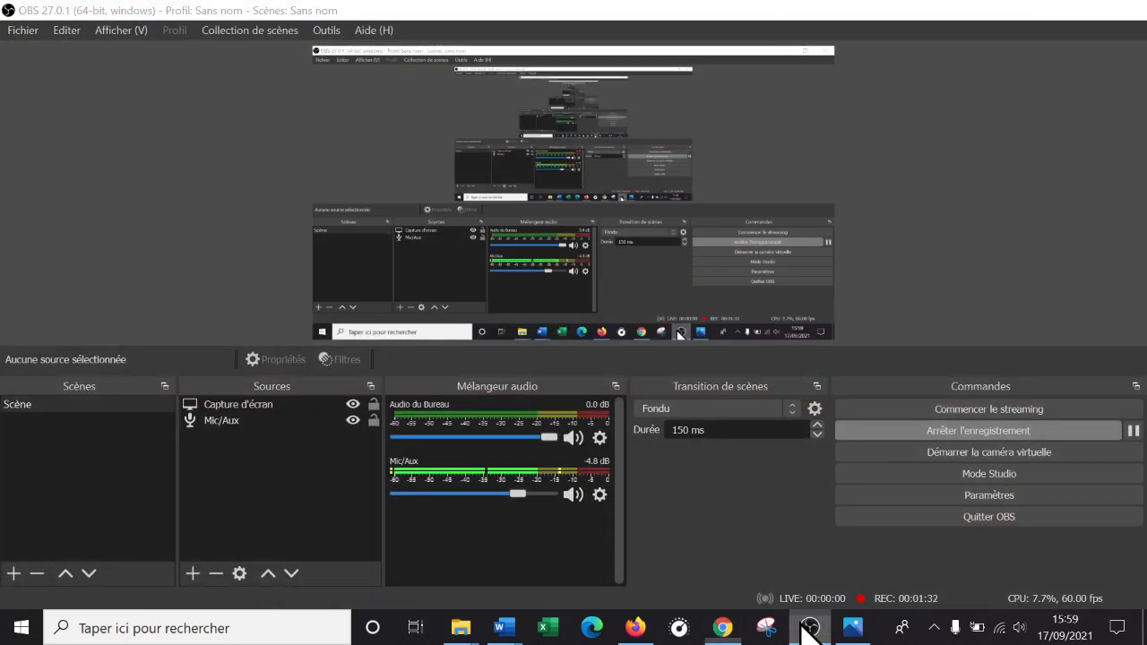
click(809, 627)
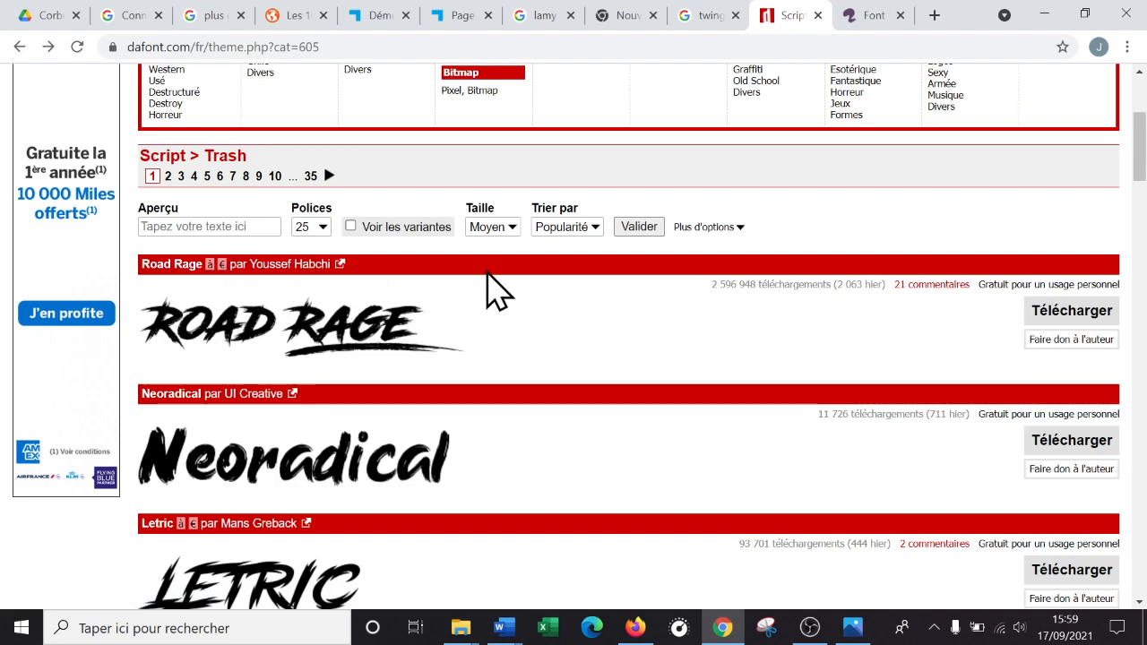
- Open the Road Rage font's page and examine its character set and the author's licence note
click(319, 341)
scroll(724, 358, down, 7)
scroll(717, 339, down, 3)
scroll(712, 340, up, 10)
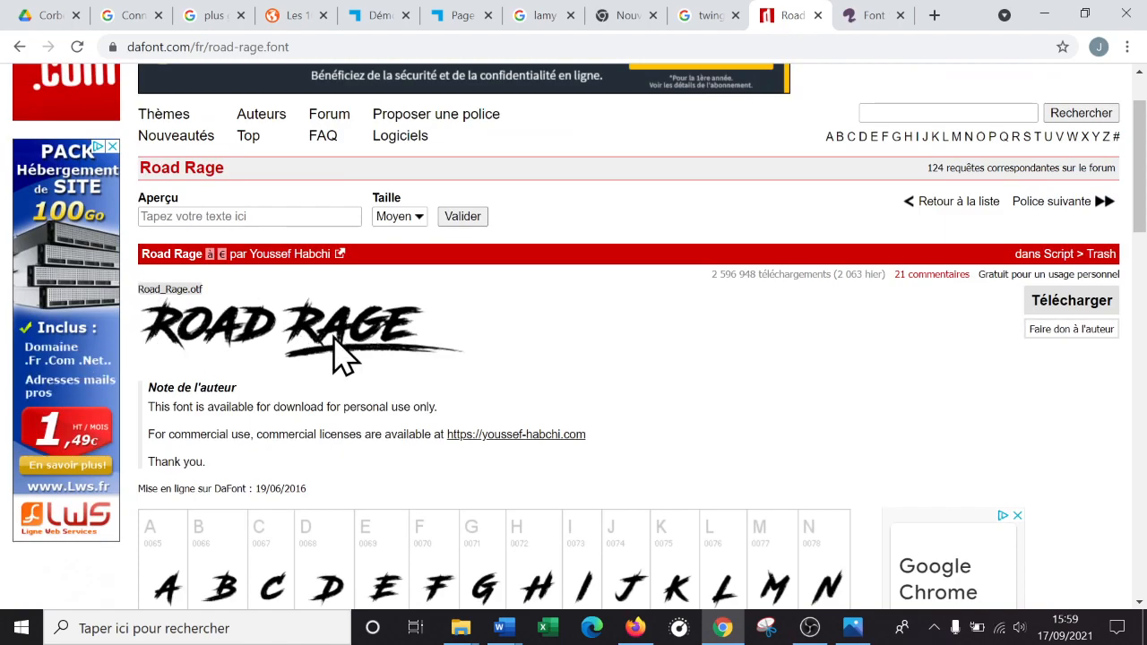
scroll(333, 341, down, 1)
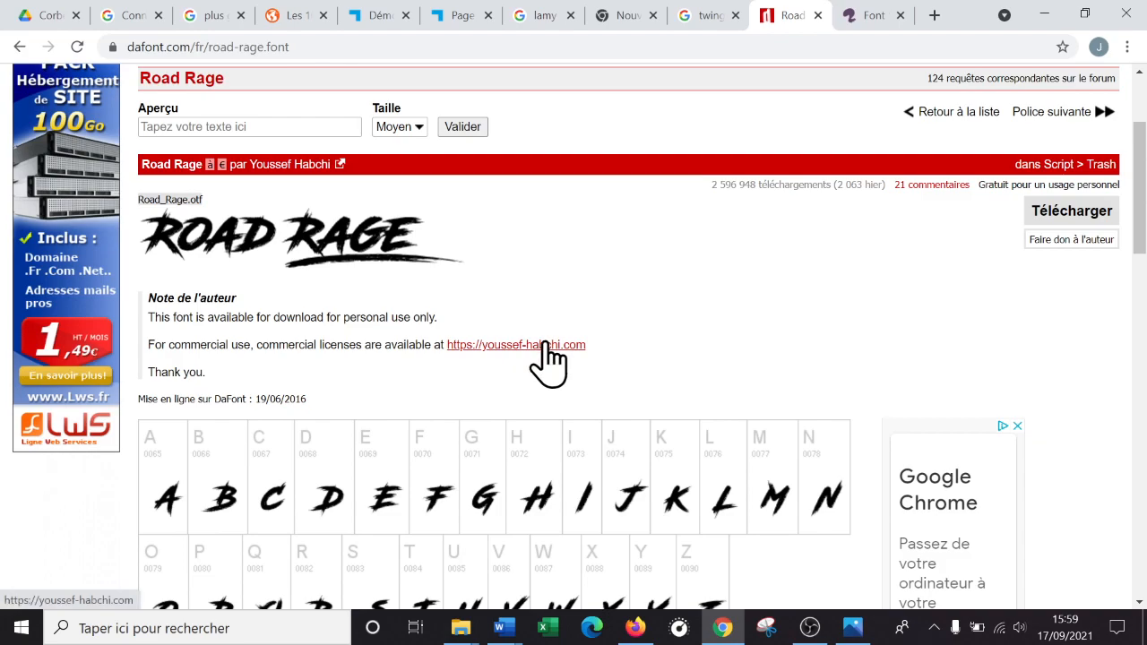
scroll(602, 390, up, 2)
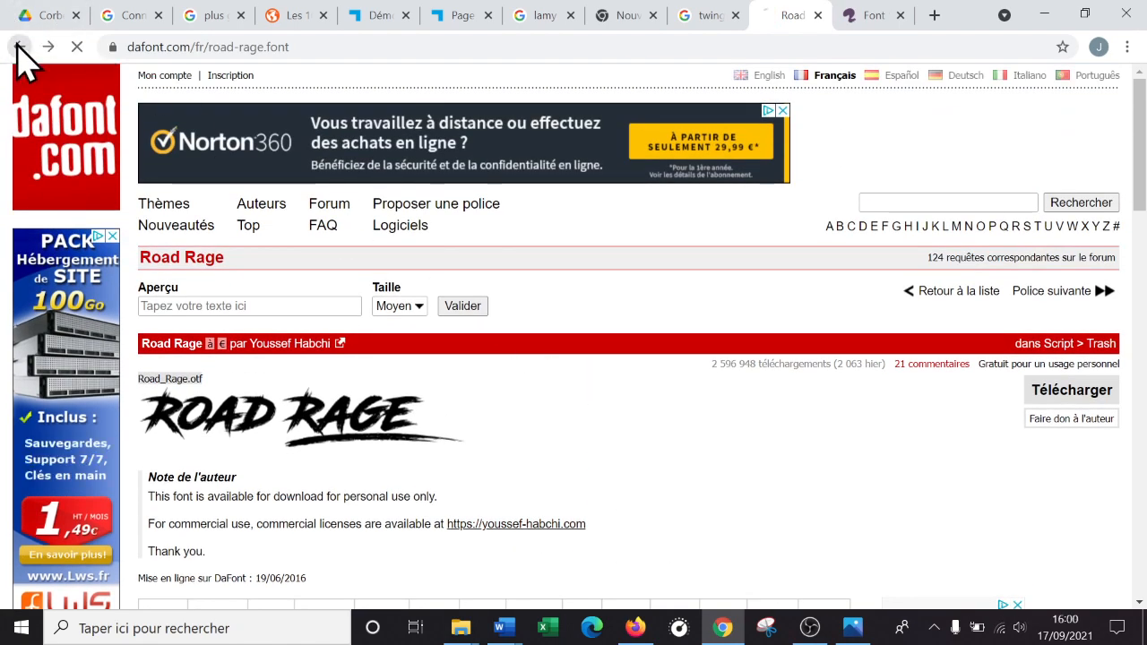
- Go back to the Trash font list and search DaFont for the font "pacifico"
scroll(394, 135, up, 3)
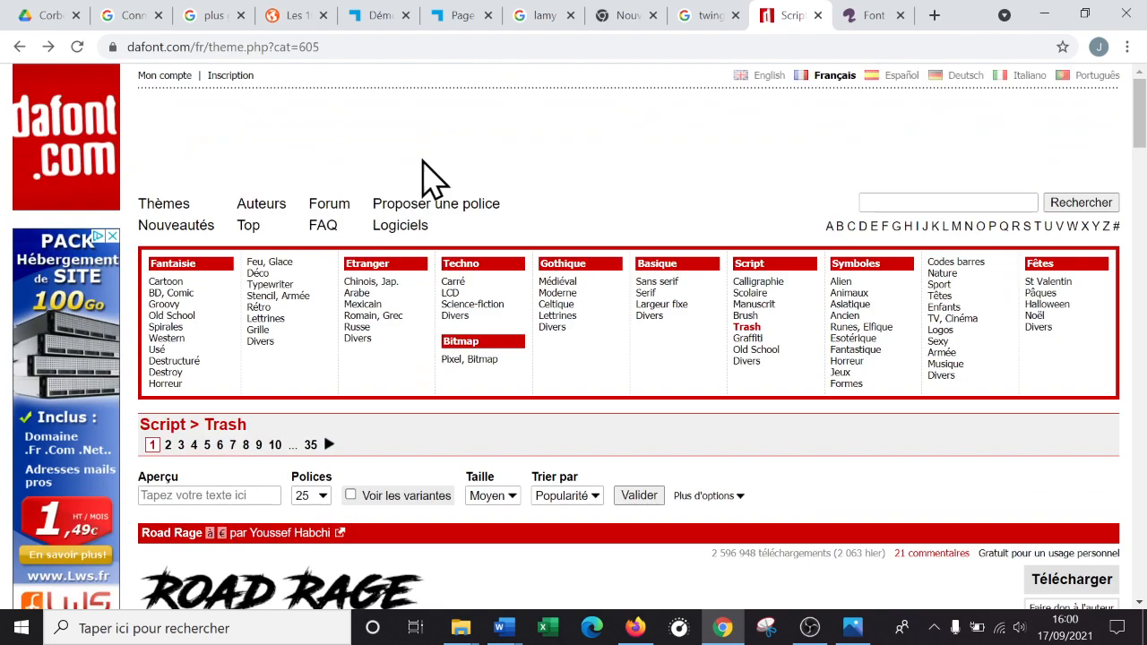
click(923, 204)
text(p)
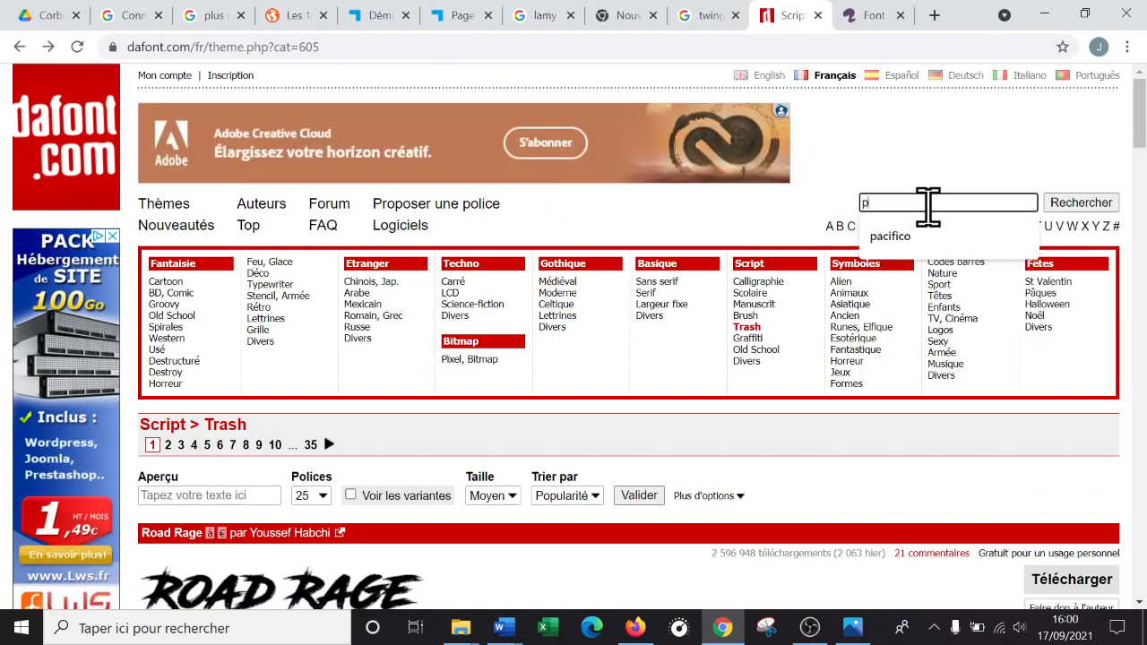
text(acif)
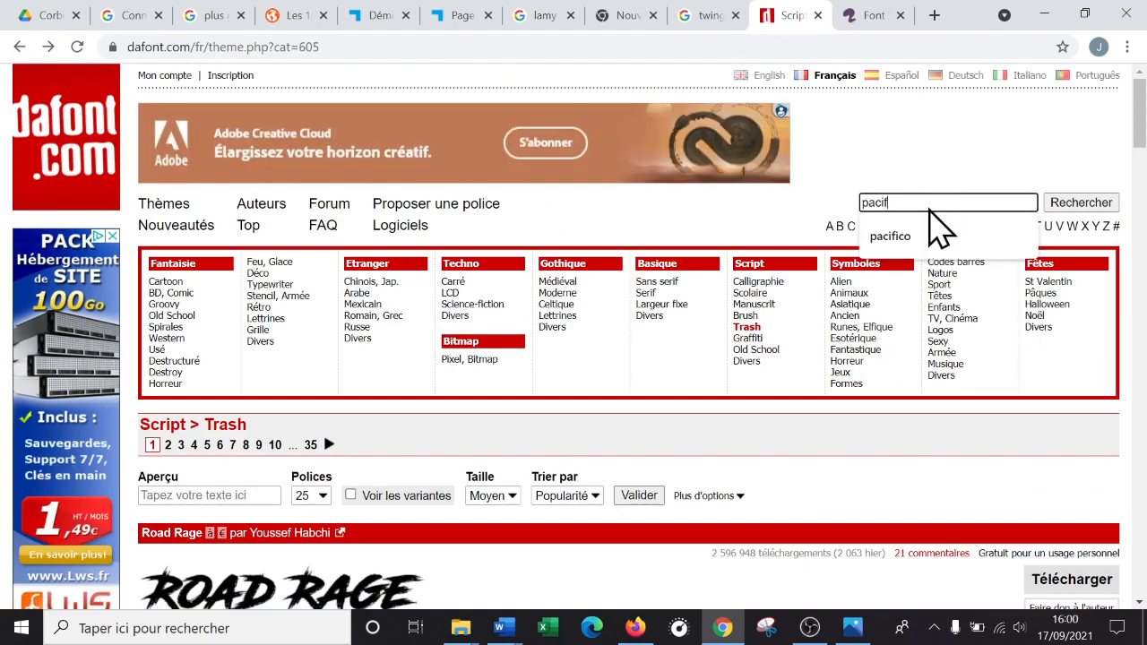
text(icos)
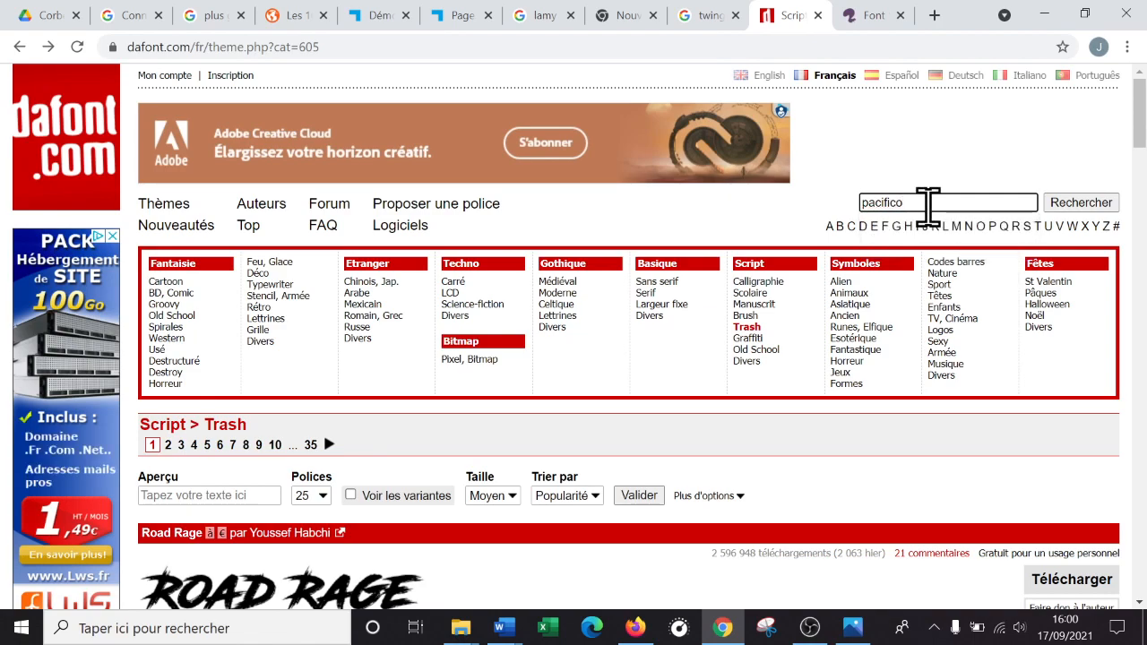
key(Return)
scroll(837, 240, down, 4)
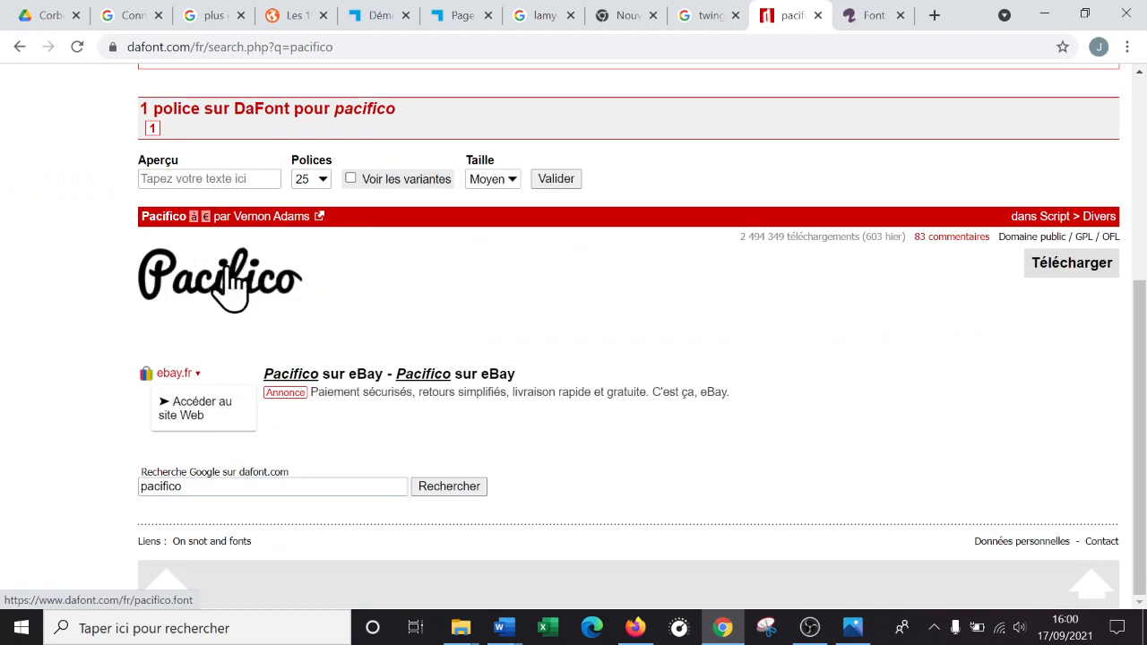
- Search dafont.com for "Burger" with the page's Google search and look through the results
double_click(198, 485)
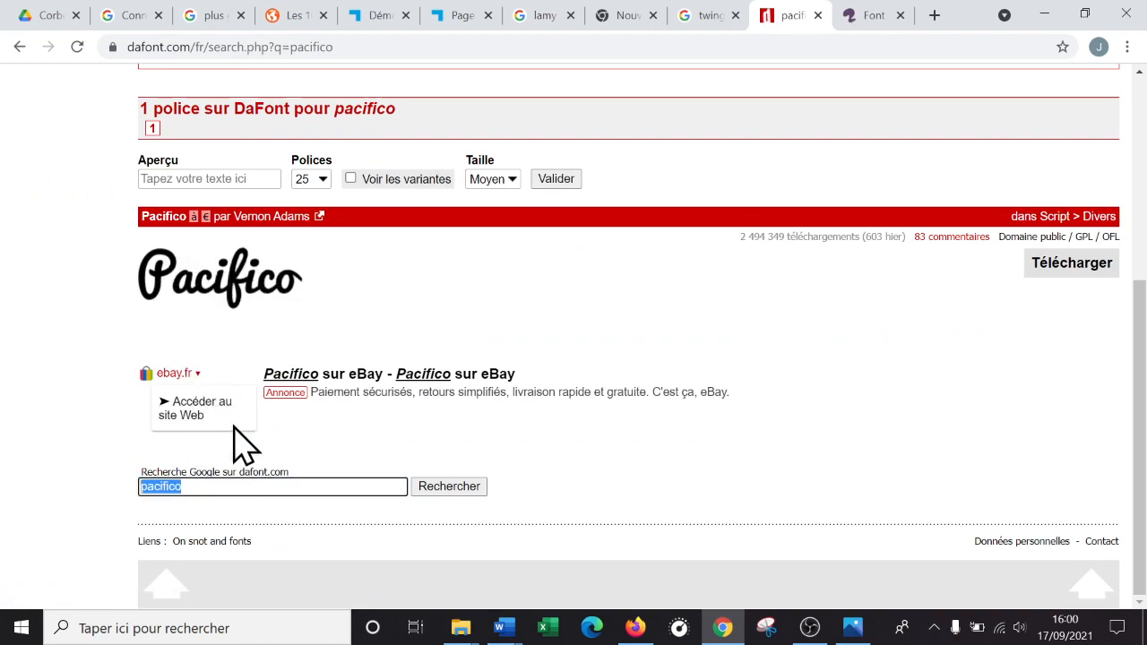
text(Burger)
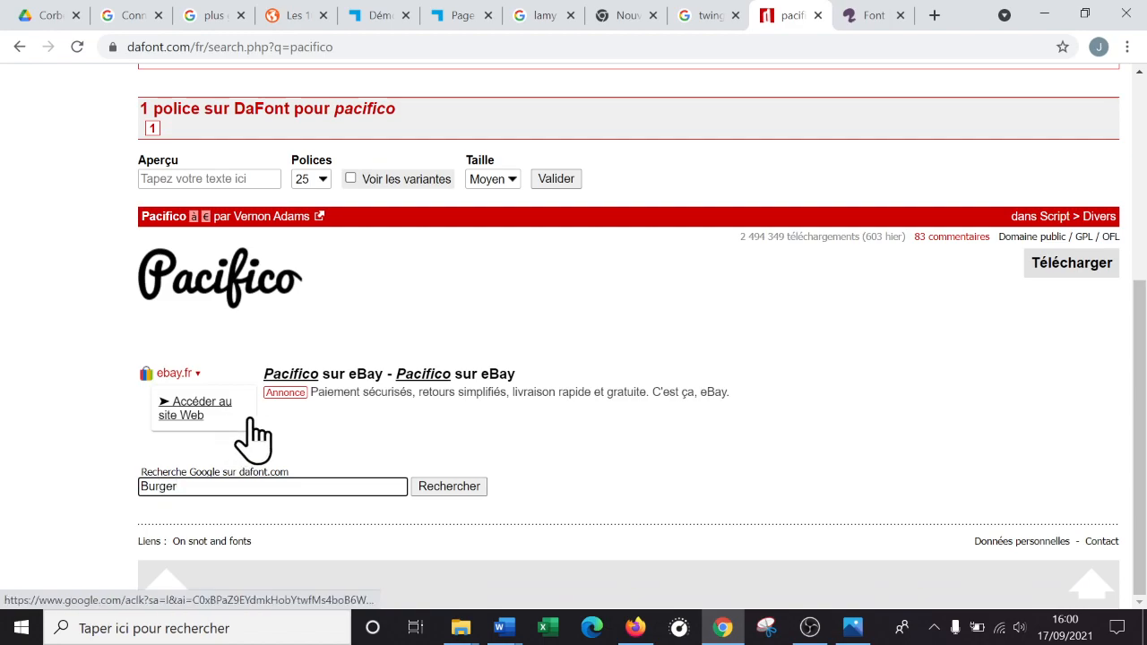
click(464, 489)
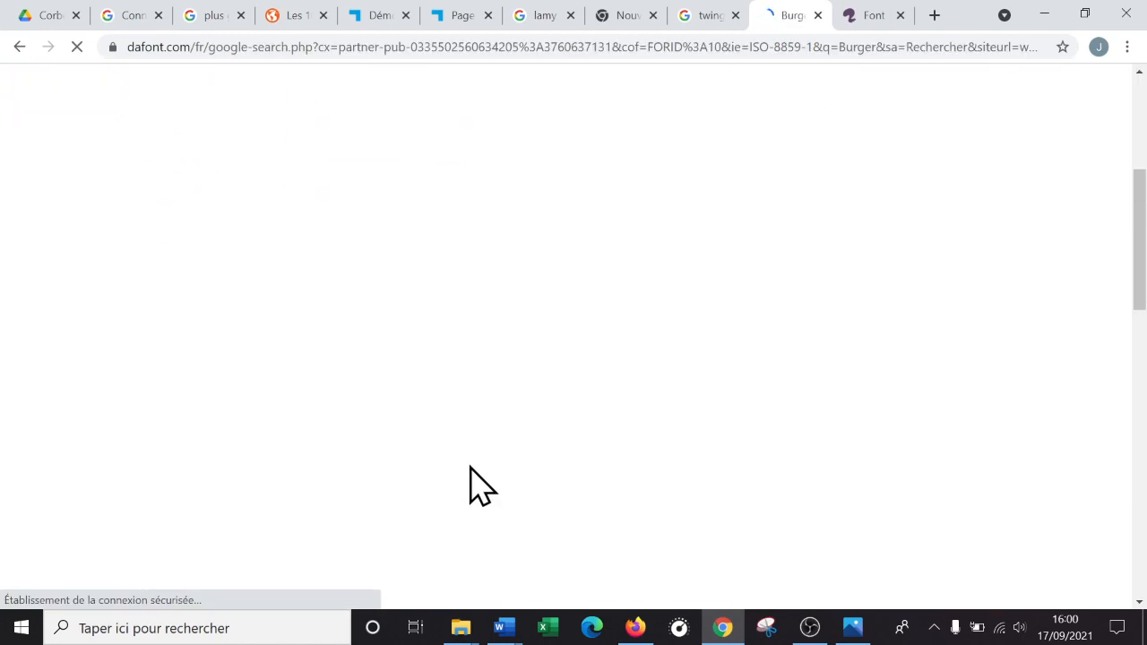
scroll(379, 448, down, 7)
scroll(1, 187, up, 3)
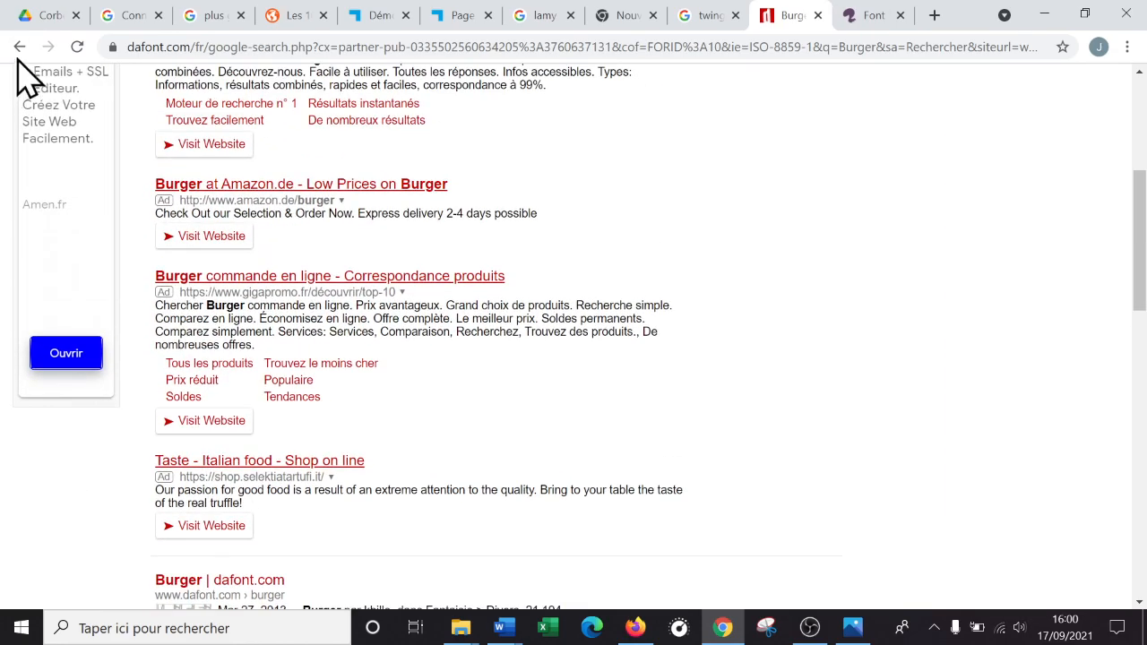
- Return to the pacifico search results and open the Pacifico font's page, previewing it with the text "Pulco"
click(20, 46)
scroll(708, 389, up, 5)
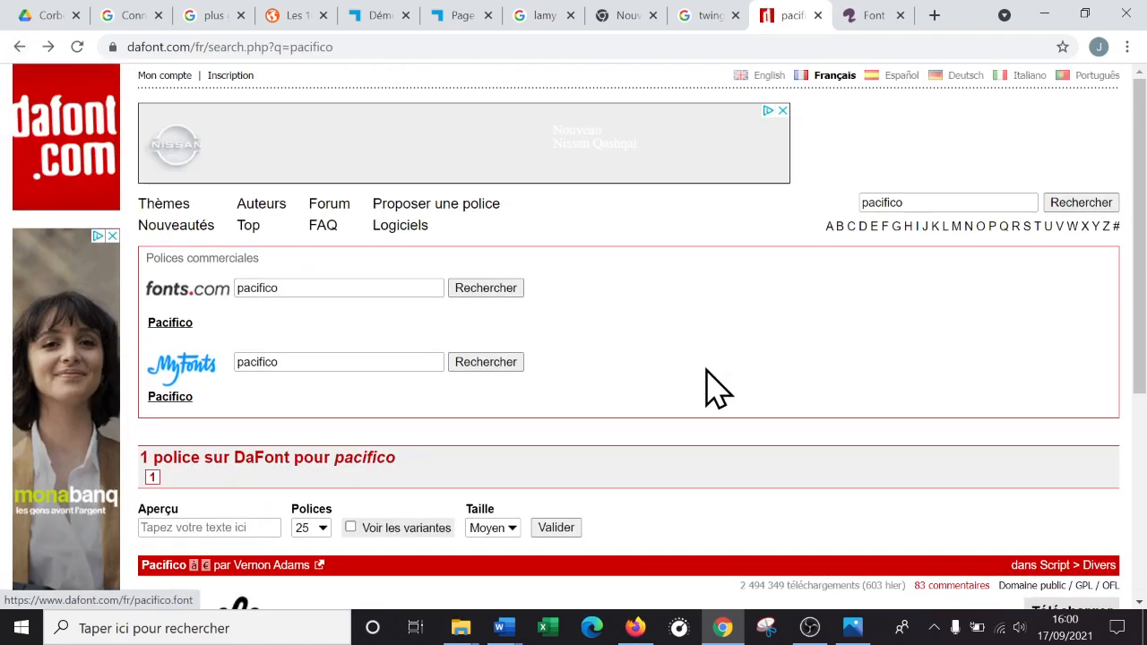
scroll(712, 389, down, 3)
scroll(235, 387, down, 1)
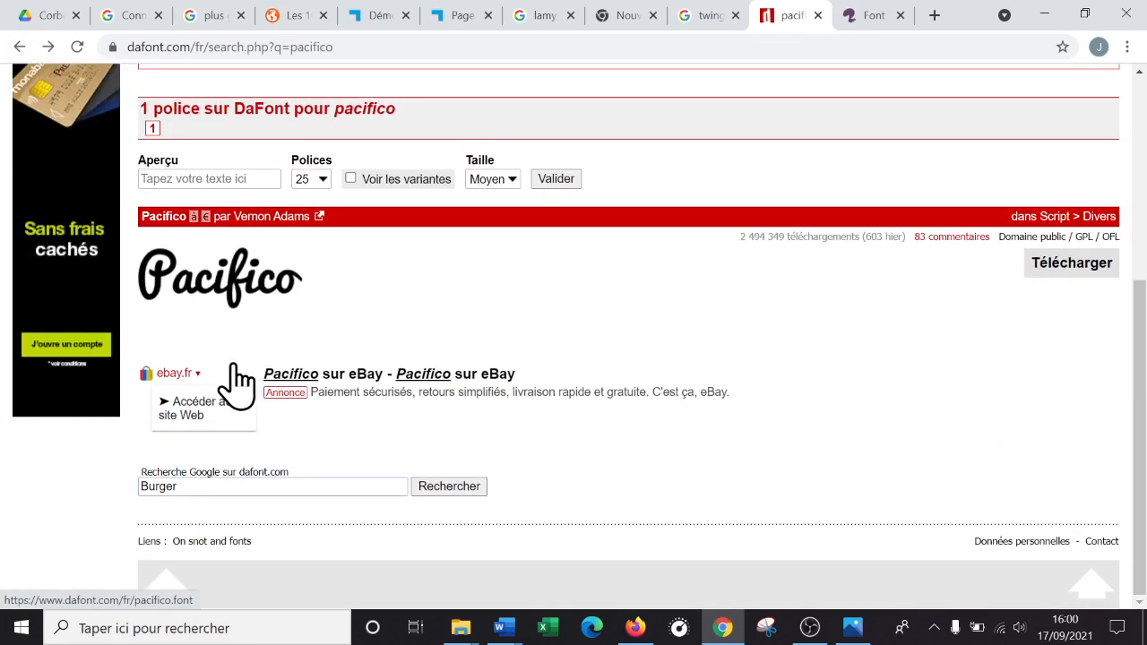
click(222, 299)
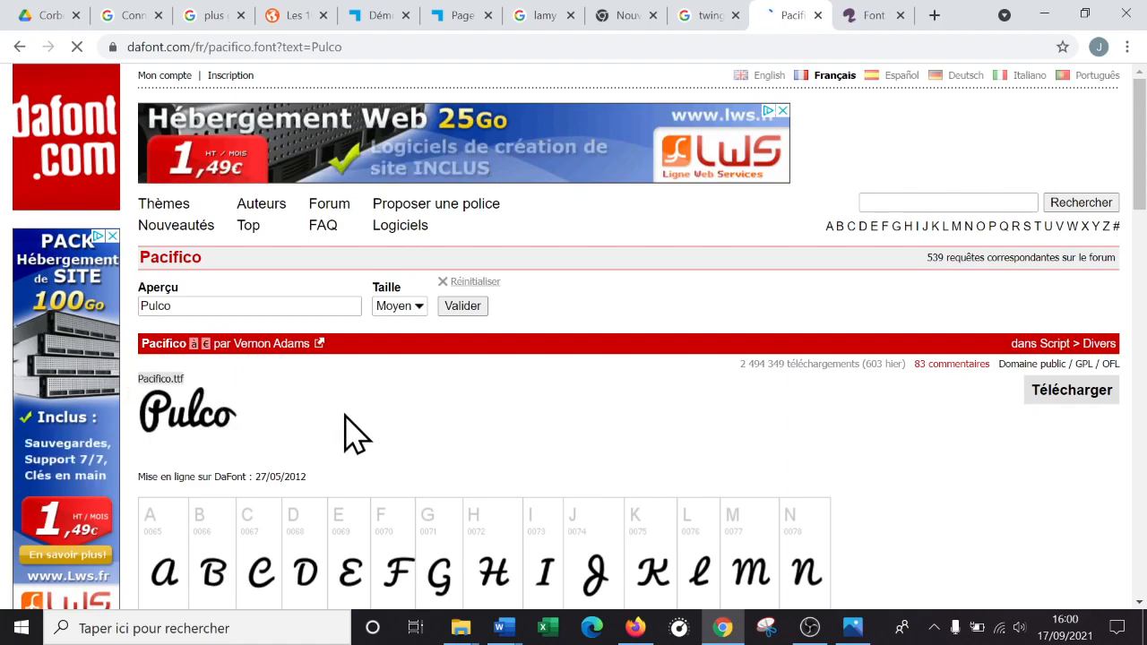
- Search DaFont for "lobster" and look through the fonts found with the Pulco preview
click(901, 201)
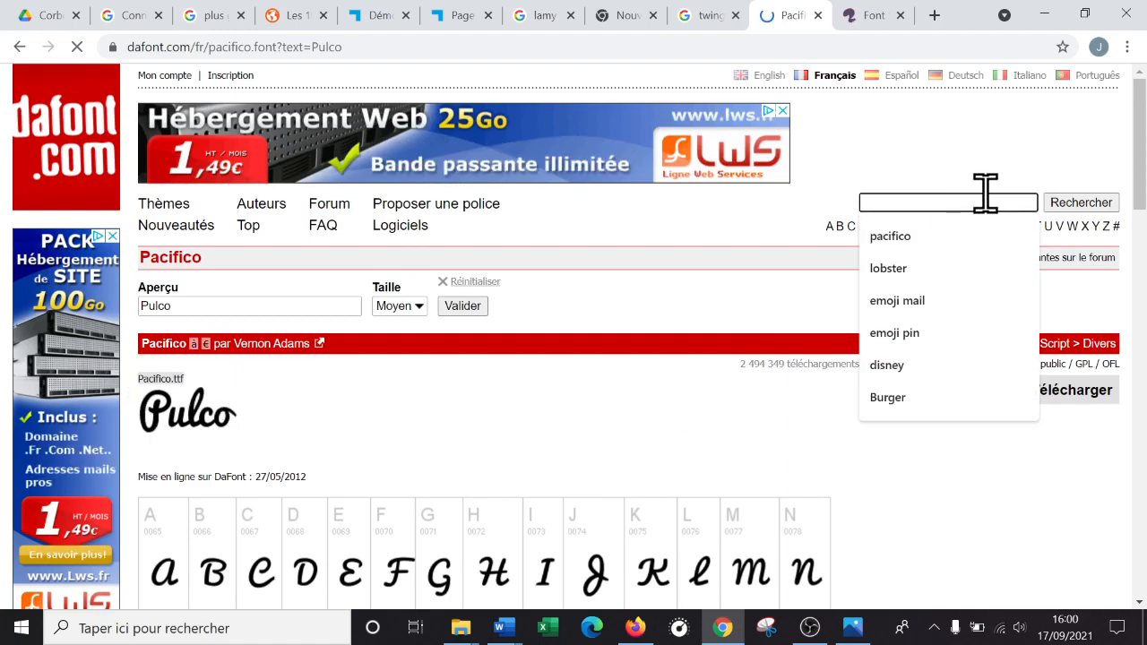
text(lobster)
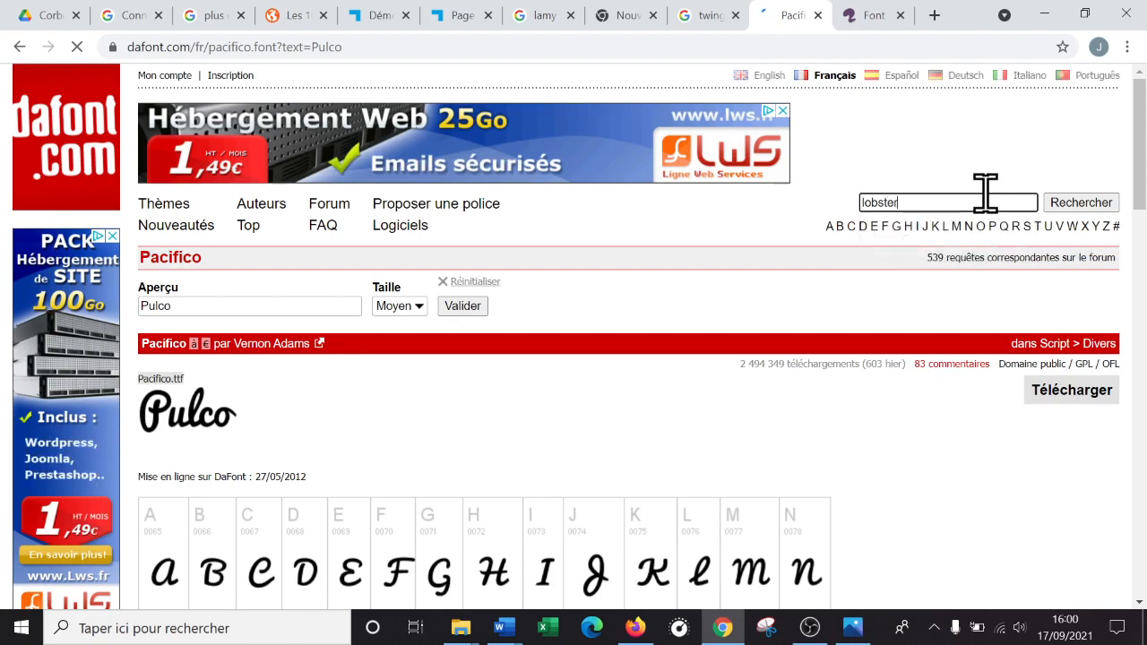
key(Return)
scroll(926, 350, down, 3)
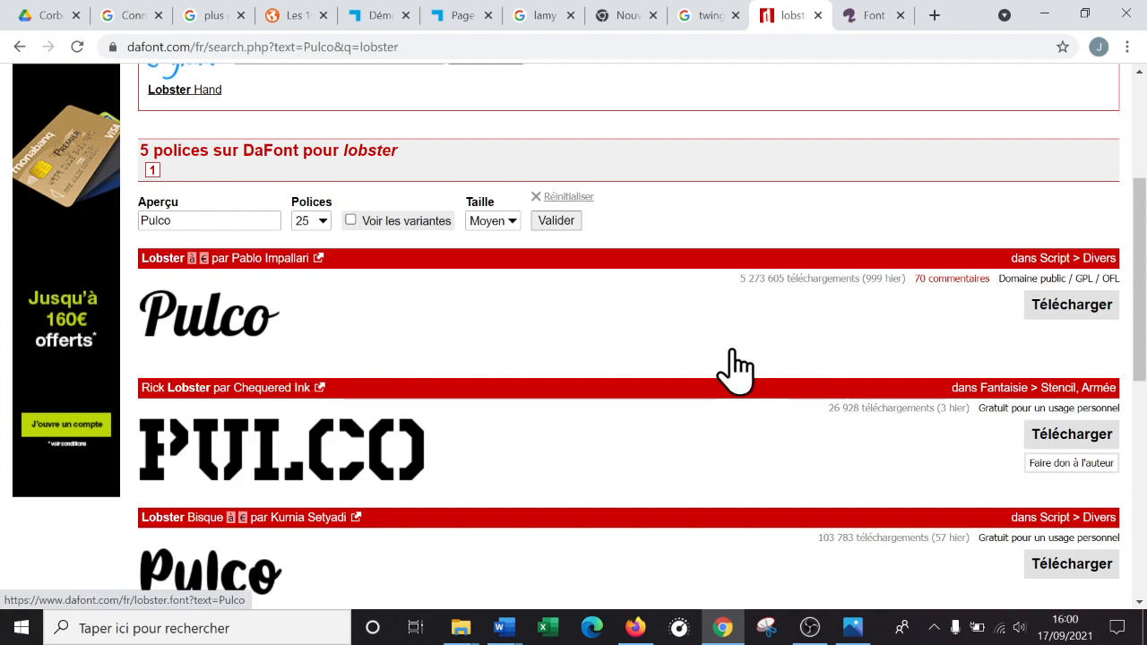
scroll(737, 367, up, 3)
scroll(771, 345, down, 4)
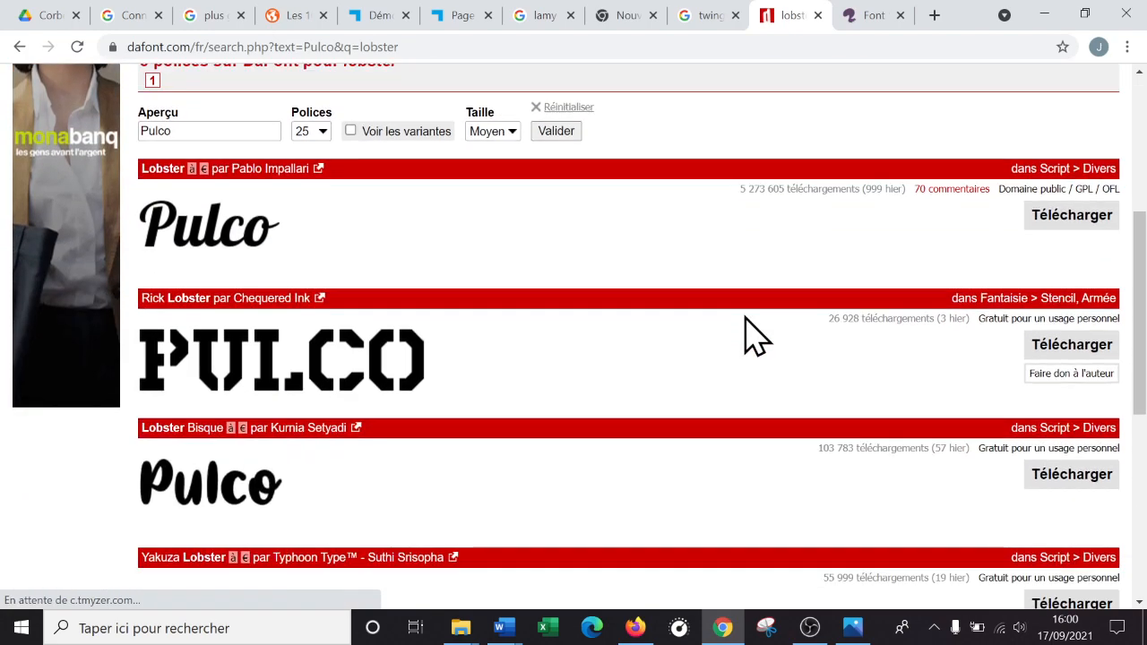
scroll(92, 184, up, 4)
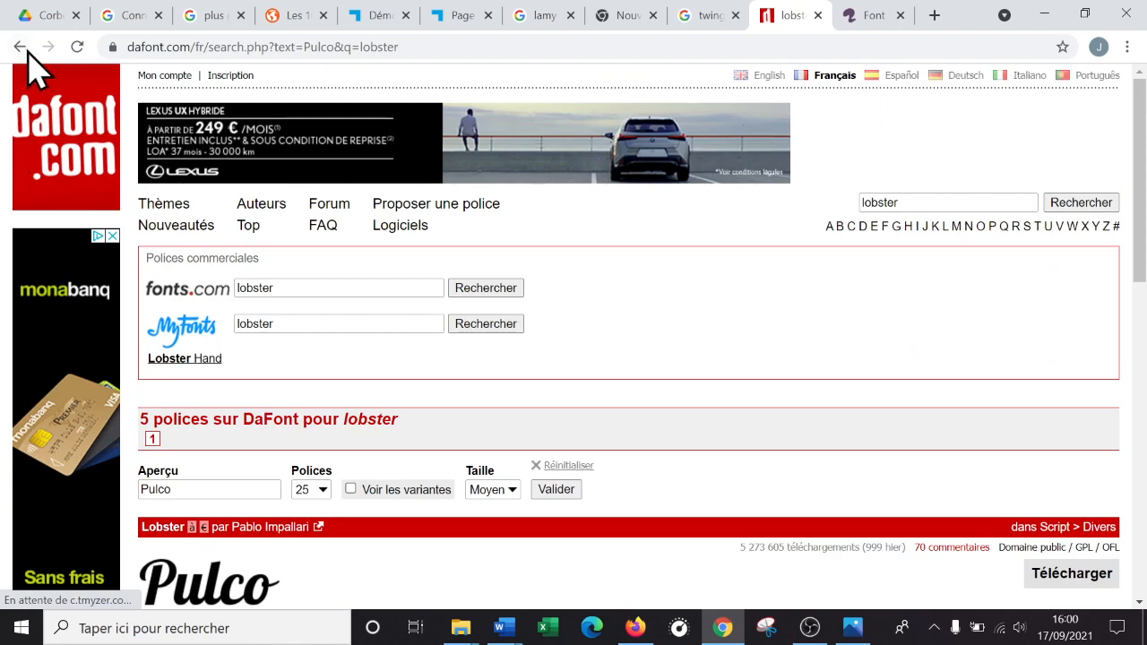
- Go back to the Script > Trash font list and download the Road Rage font
click(20, 46)
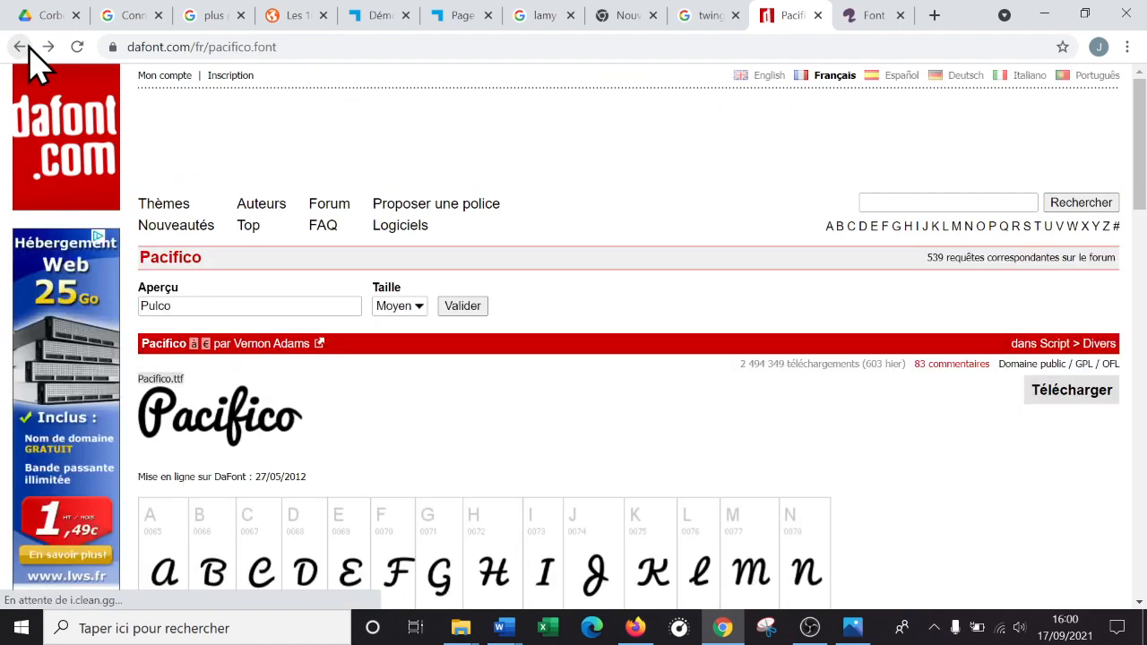
click(18, 46)
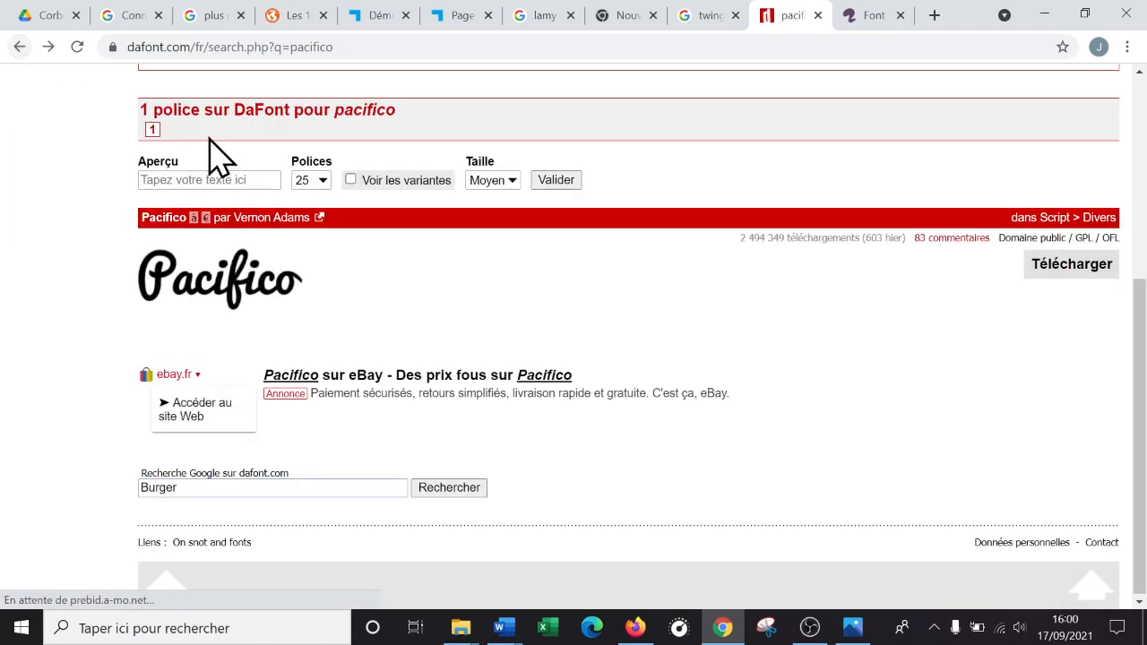
click(18, 49)
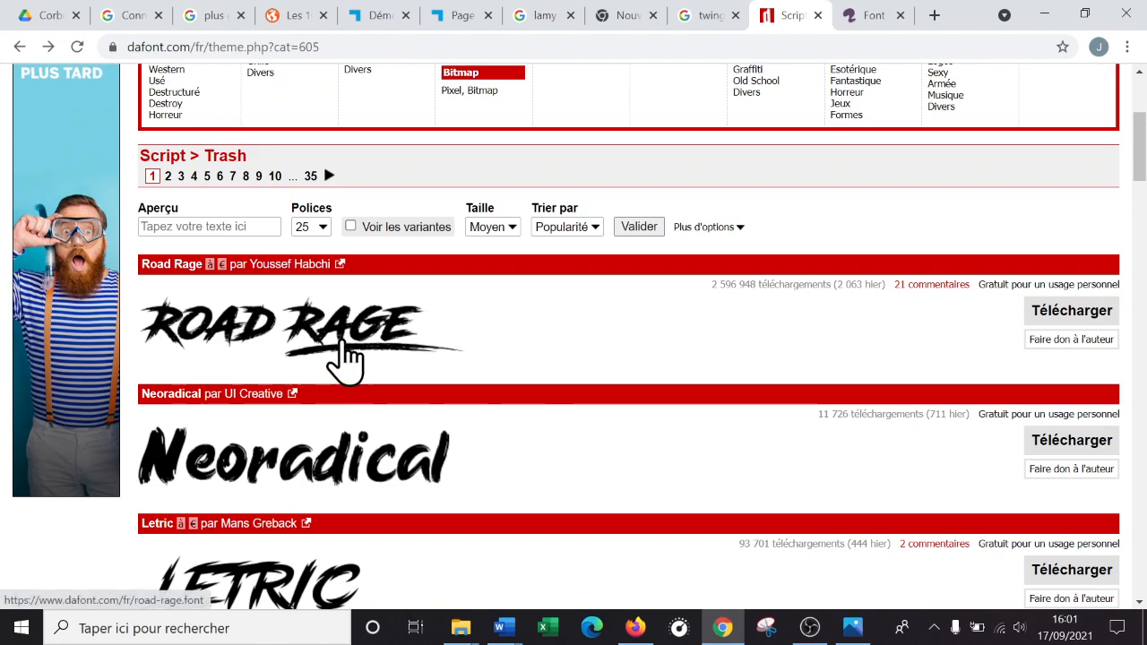
click(1073, 324)
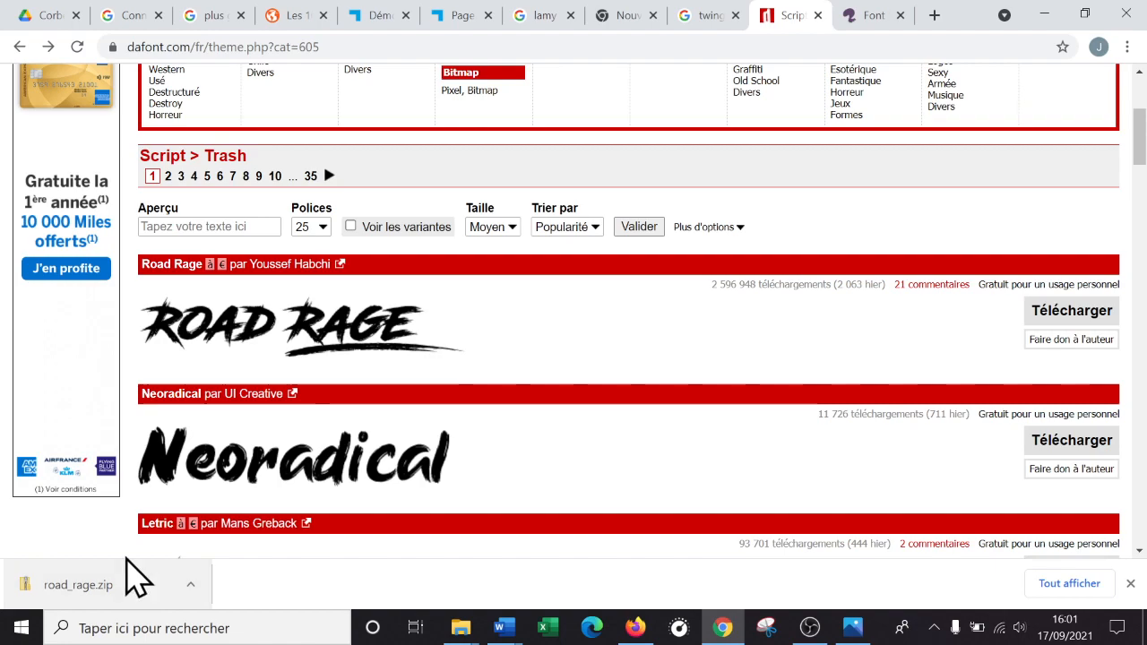
- Switch to the Téléchargements folder in File Explorer and extract road_rage.zip directly into it with 7-Zip
mouse_move(461, 631)
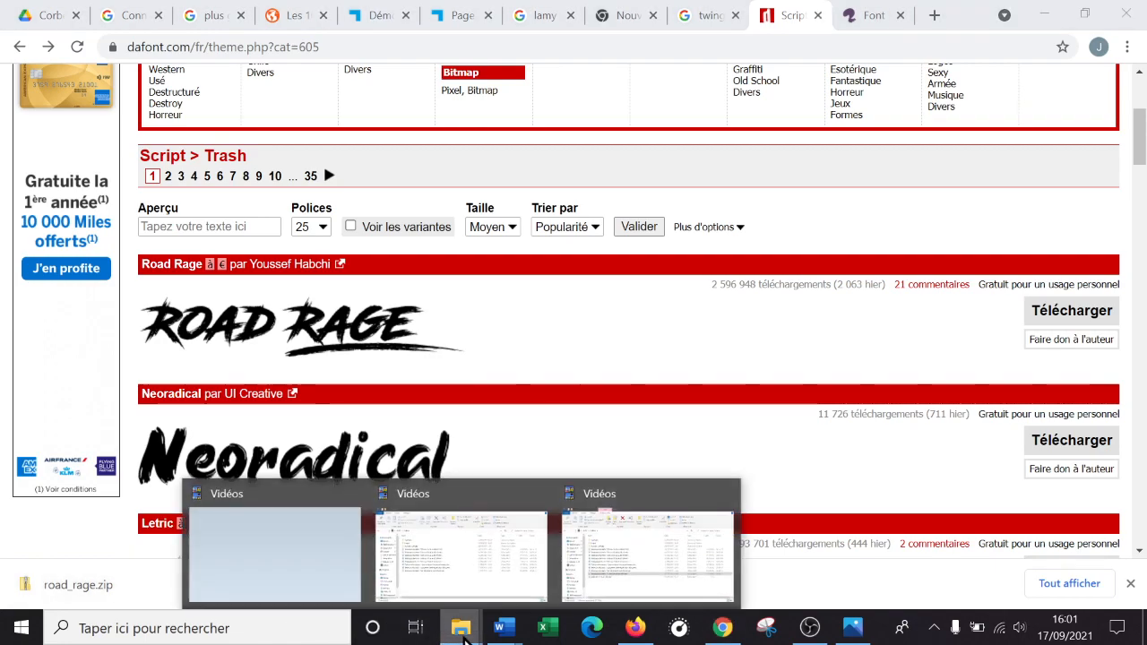
click(257, 588)
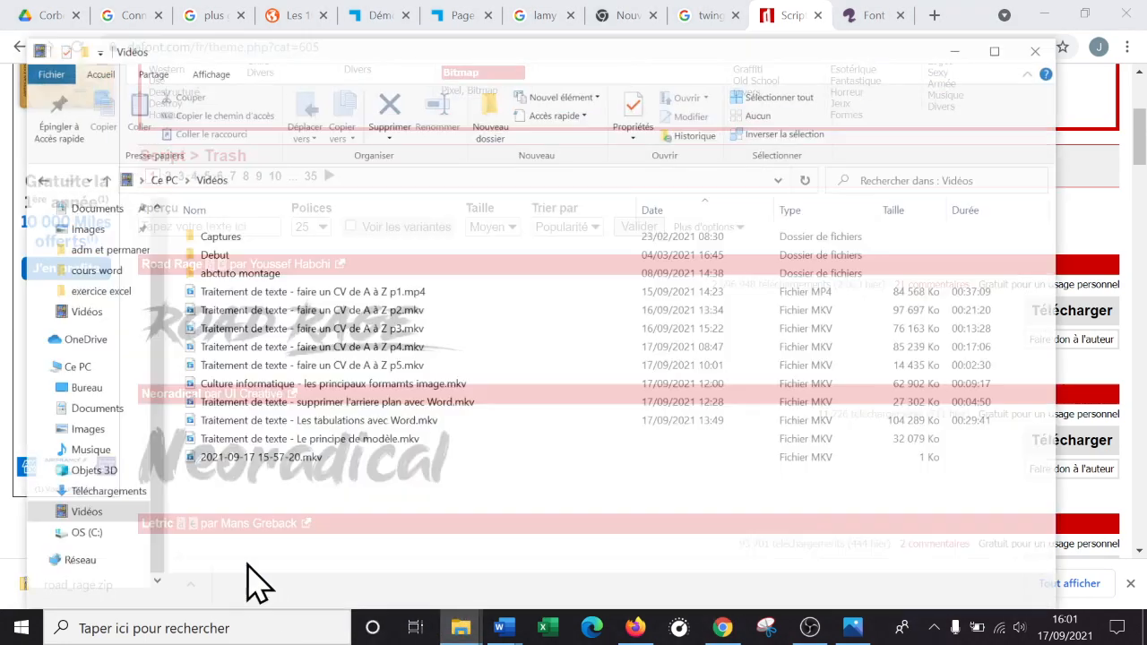
click(86, 245)
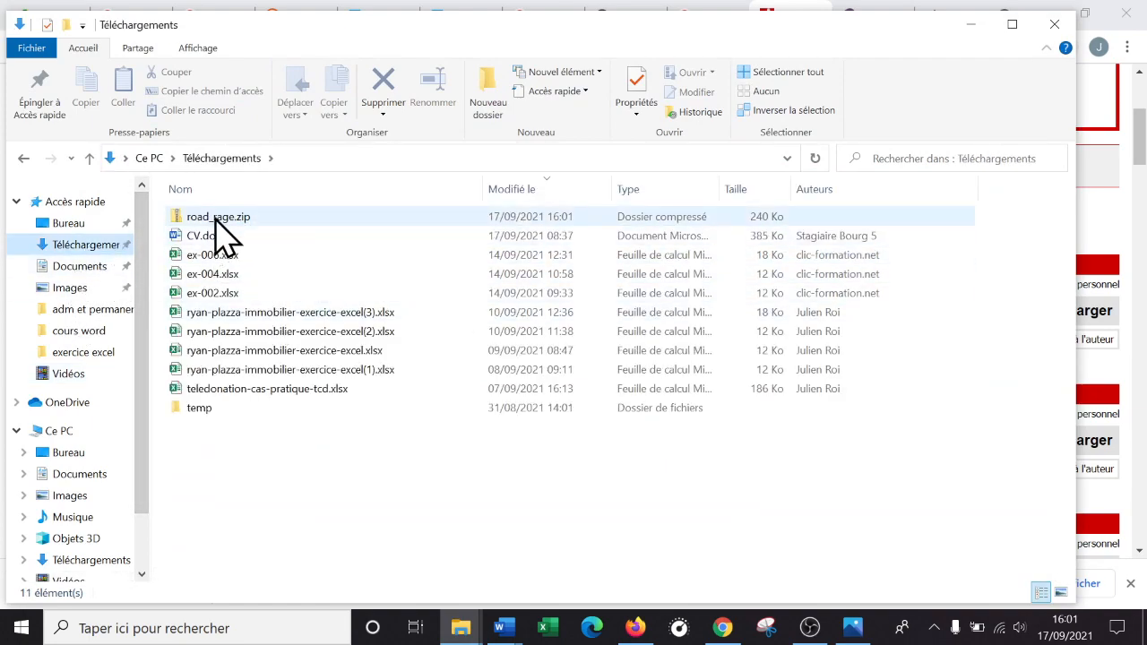
click(224, 224)
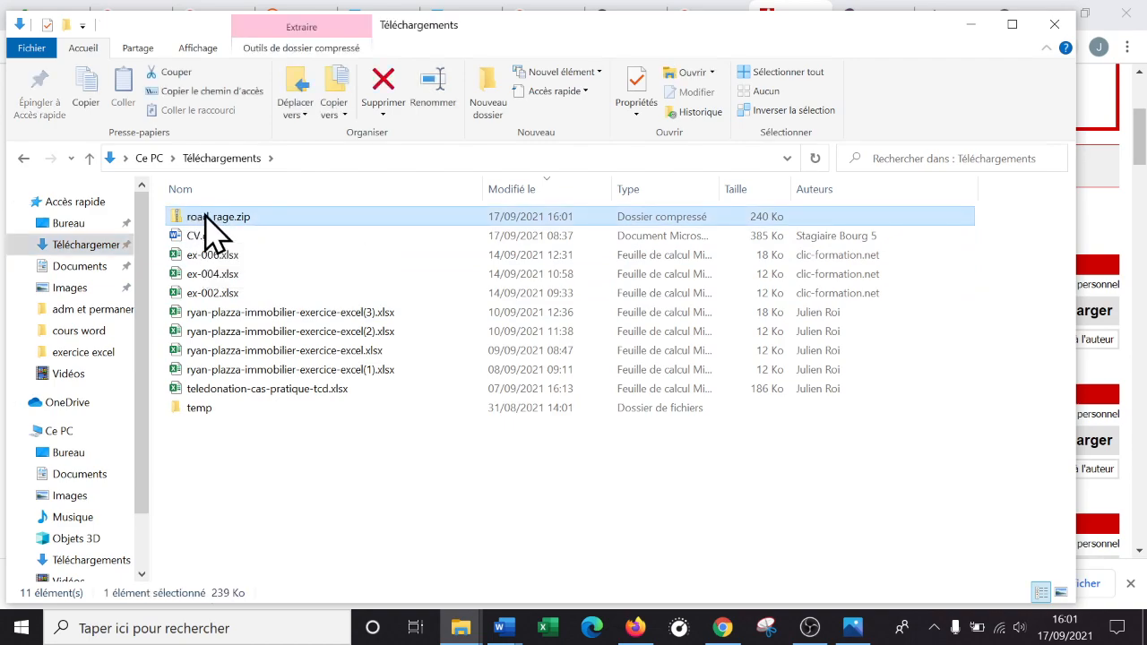
right_click(204, 217)
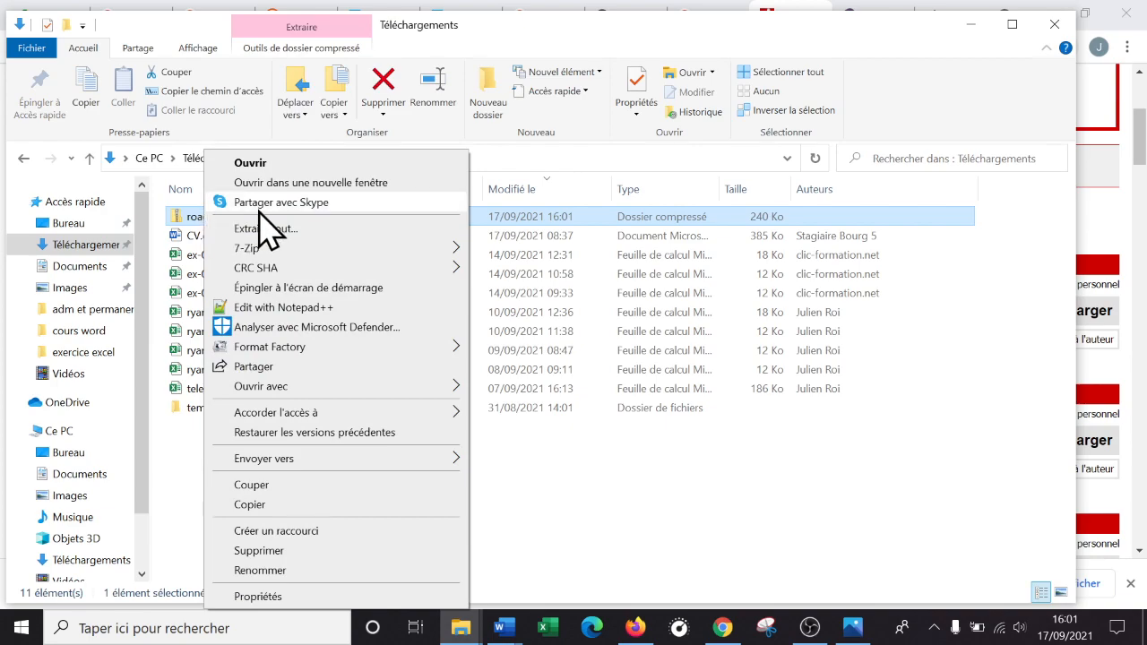
mouse_move(312, 247)
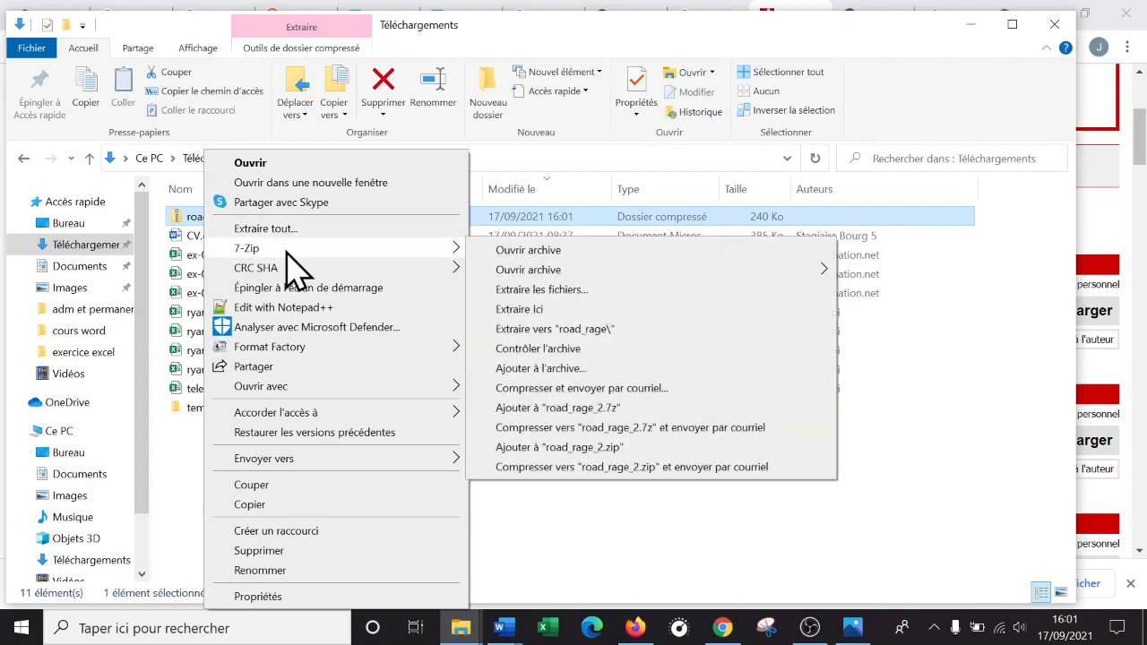
click(560, 314)
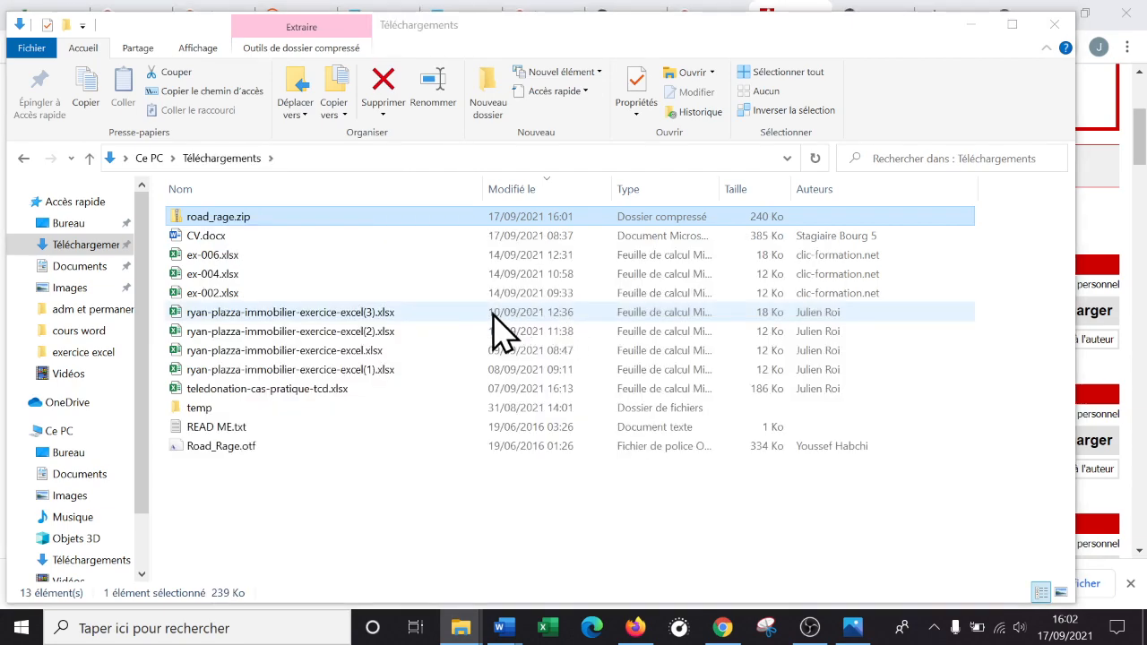
- Delete all files from CV.docx through teledonation-cas-pratique-tcd.xlsx in the Téléchargements folder
click(240, 237)
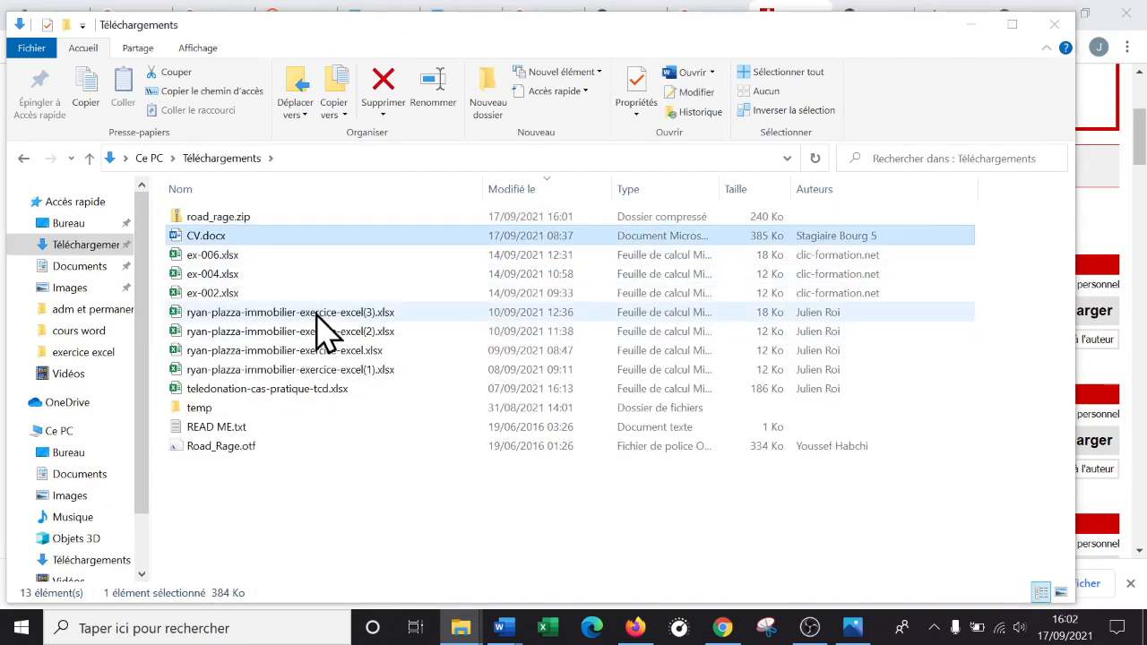
shift+click(304, 391)
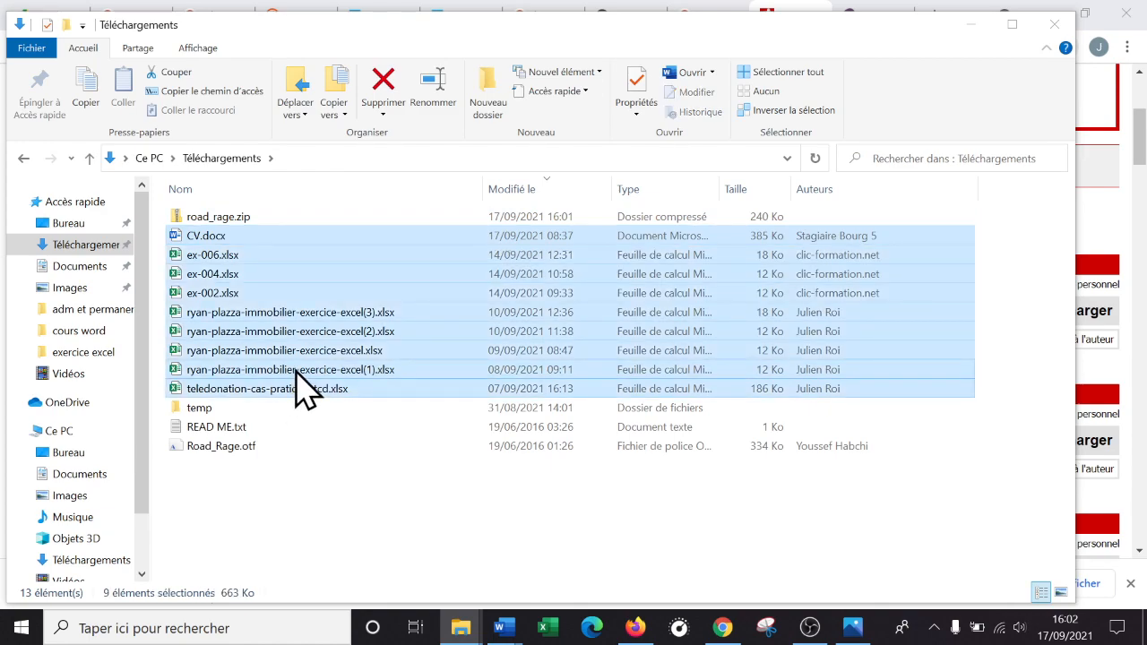
key(Delete)
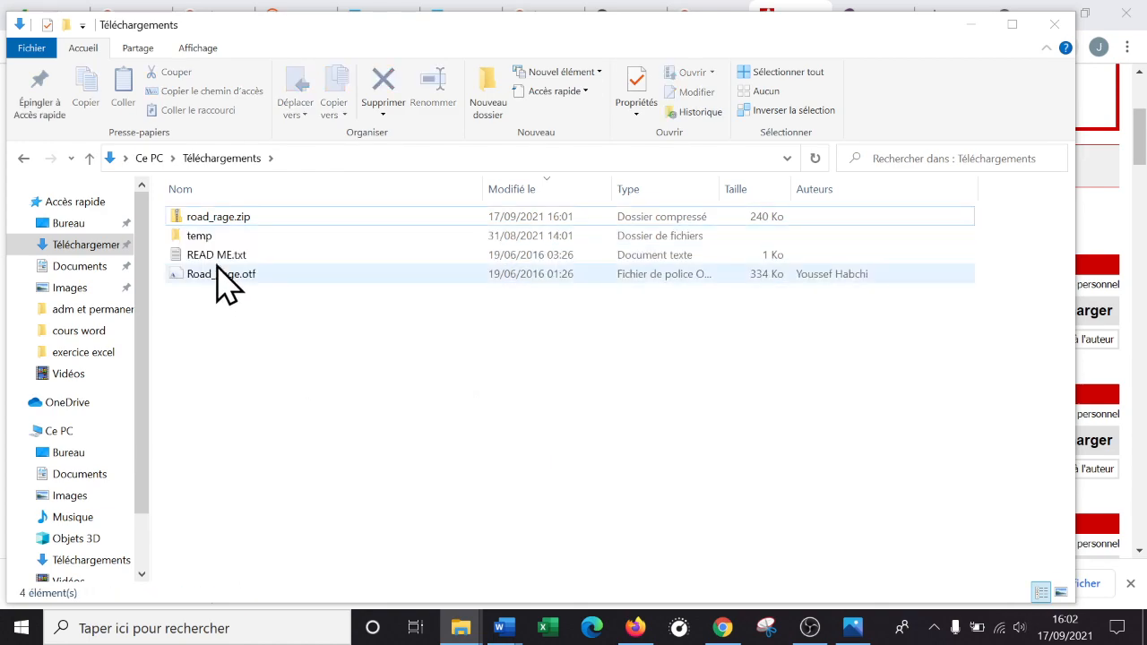
- Create a folder named police in Téléchargements and move road_rage.zip into it
drag(244, 288, 199, 258)
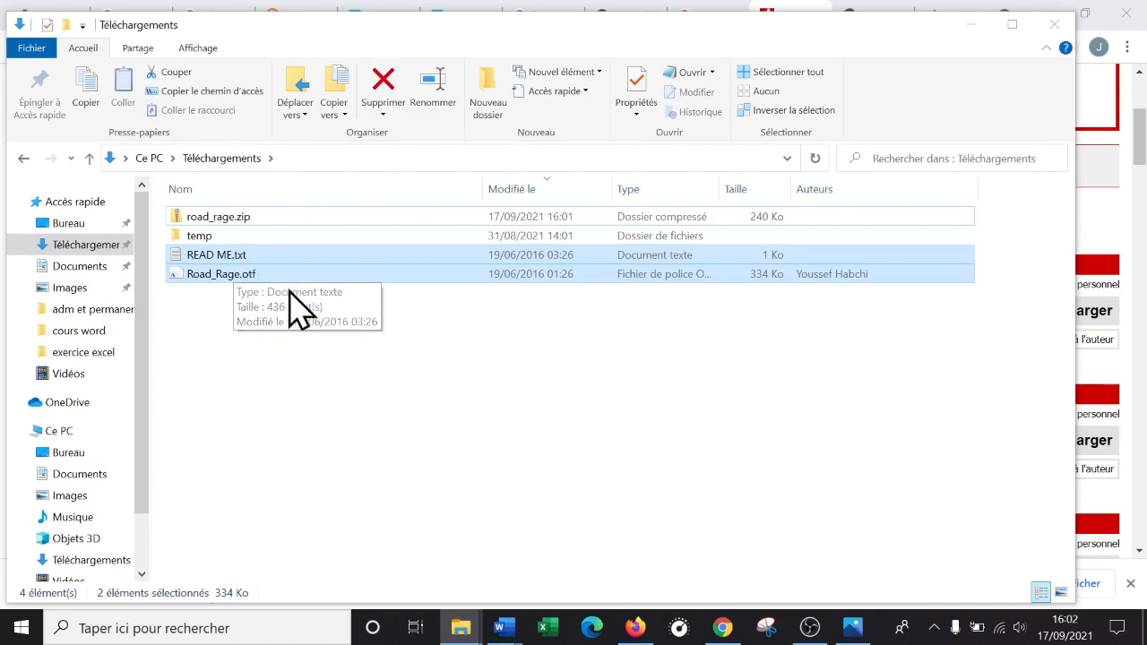
click(225, 305)
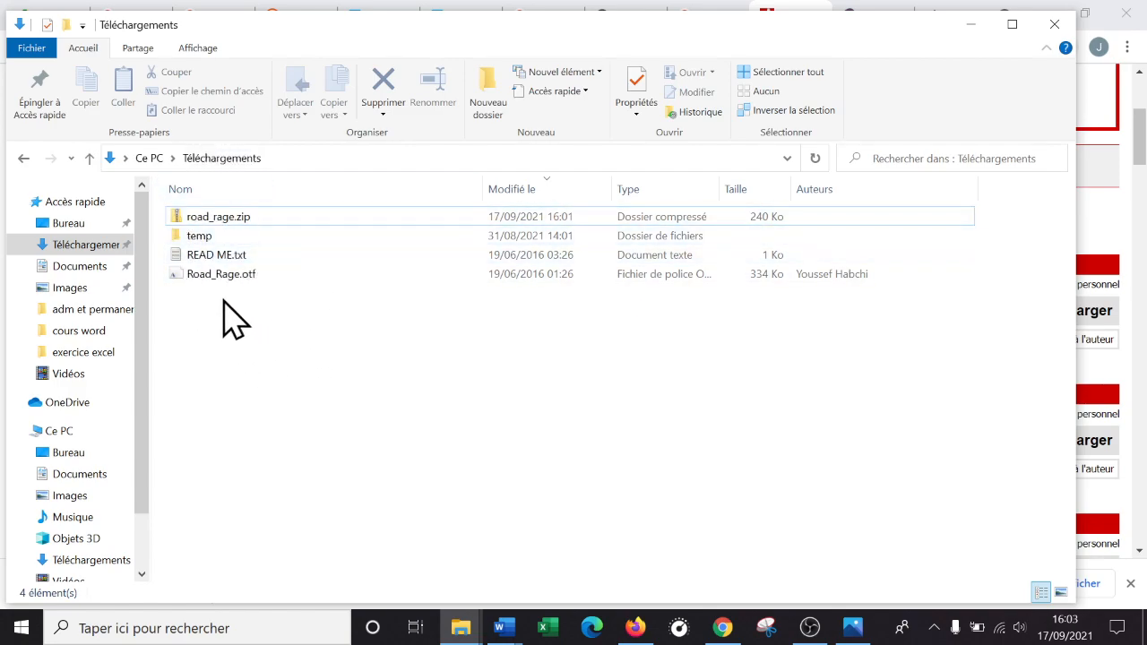
right_click(209, 361)
mouse_move(342, 326)
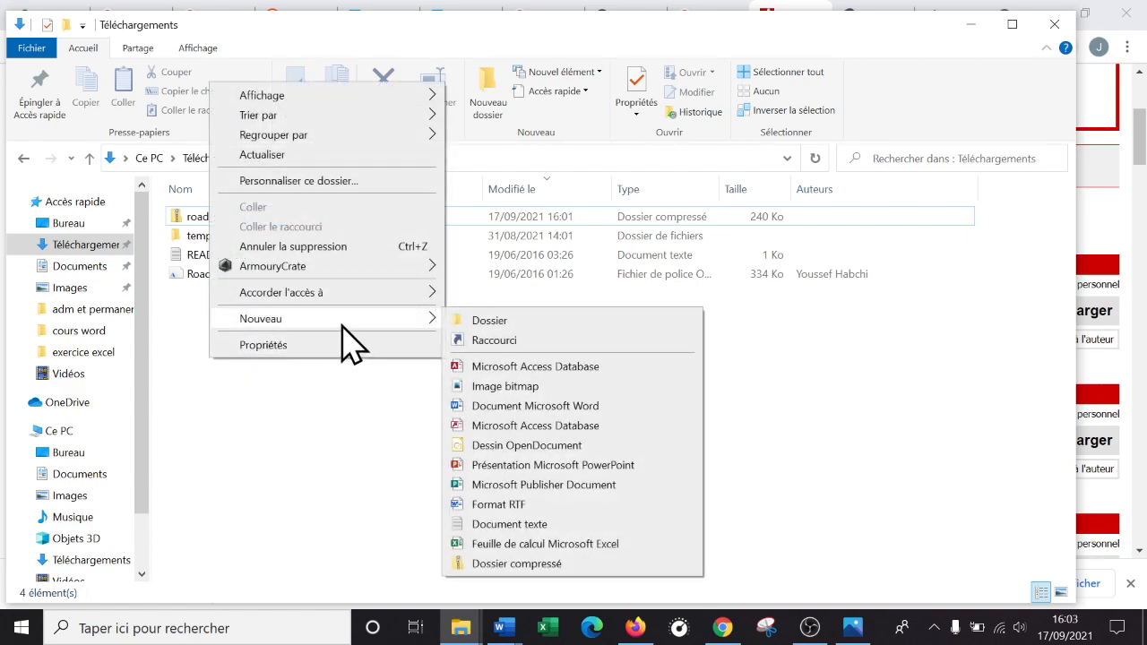
click(479, 320)
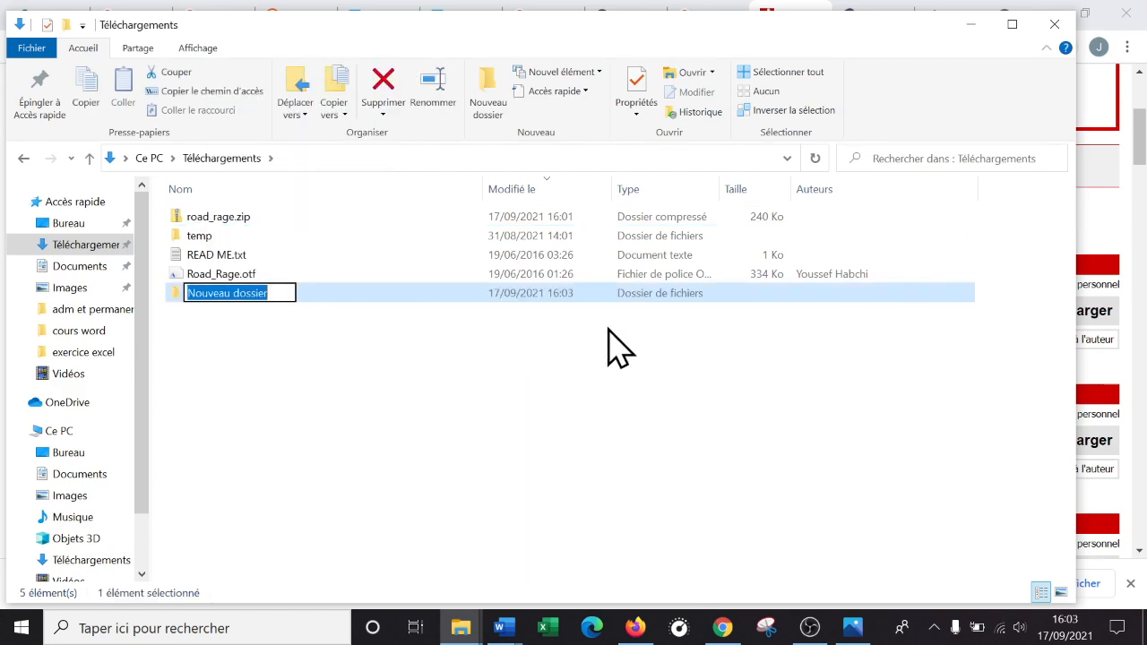
text(police)
key(Return)
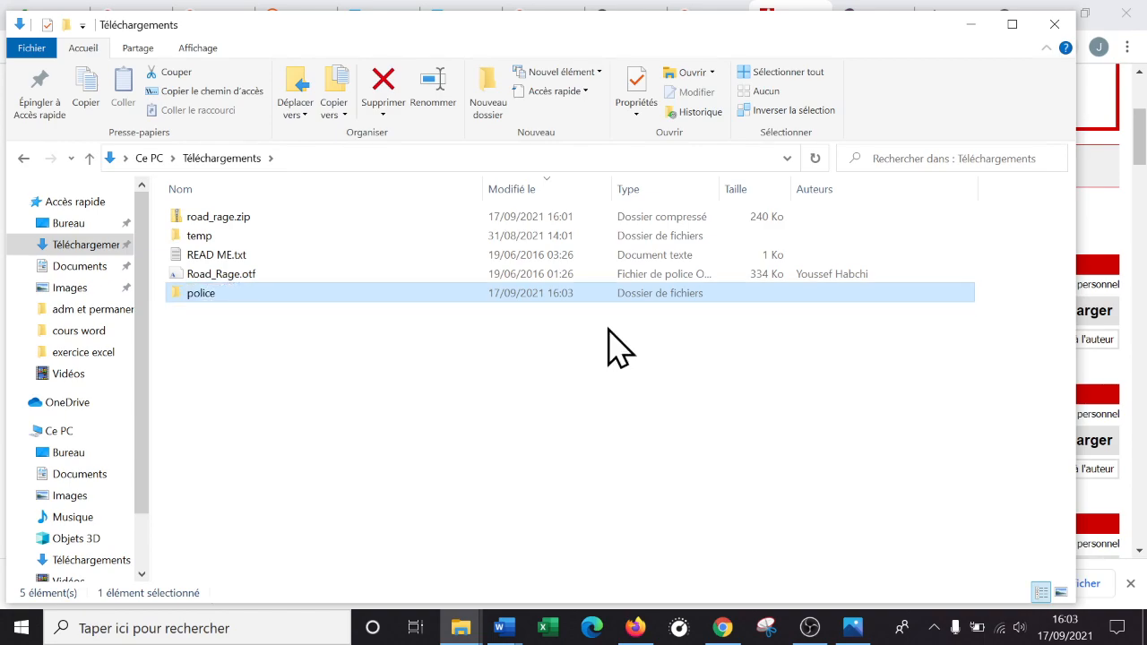
drag(228, 217, 232, 297)
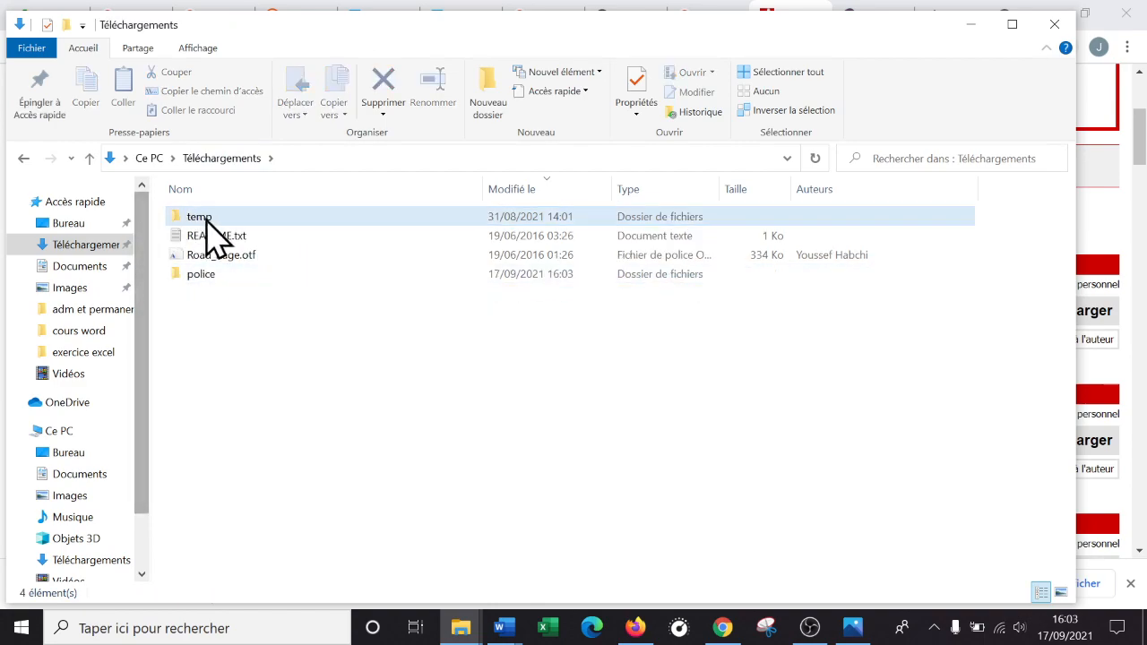
- Open the police folder and extract road_rage.zip directly into it with 7-Zip
double_click(209, 280)
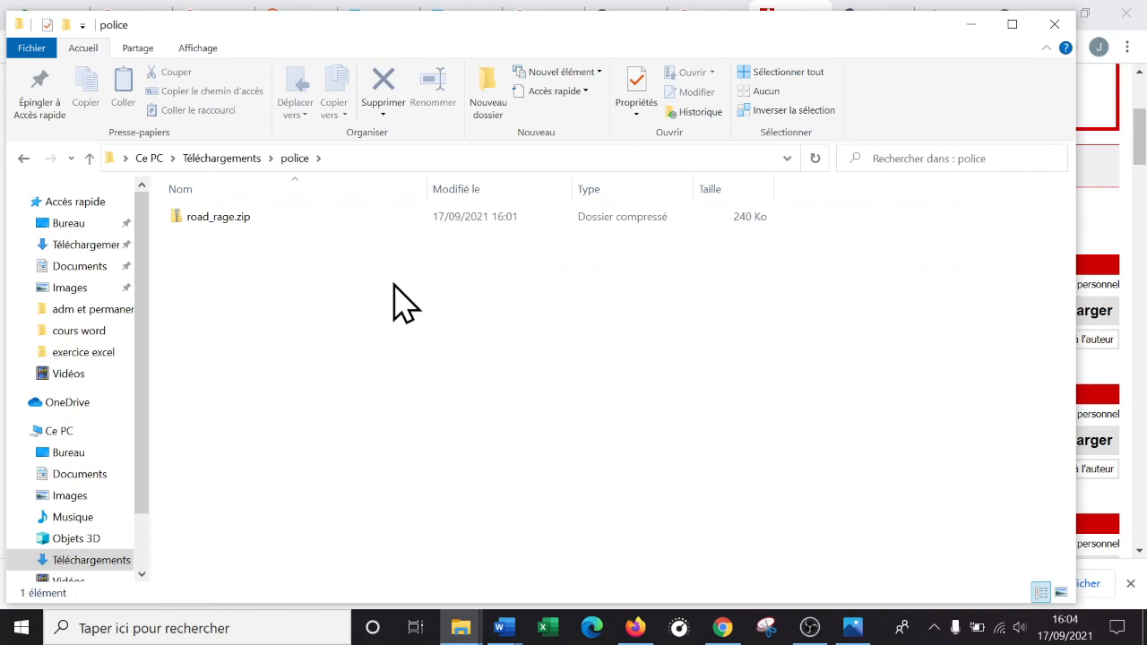
right_click(237, 224)
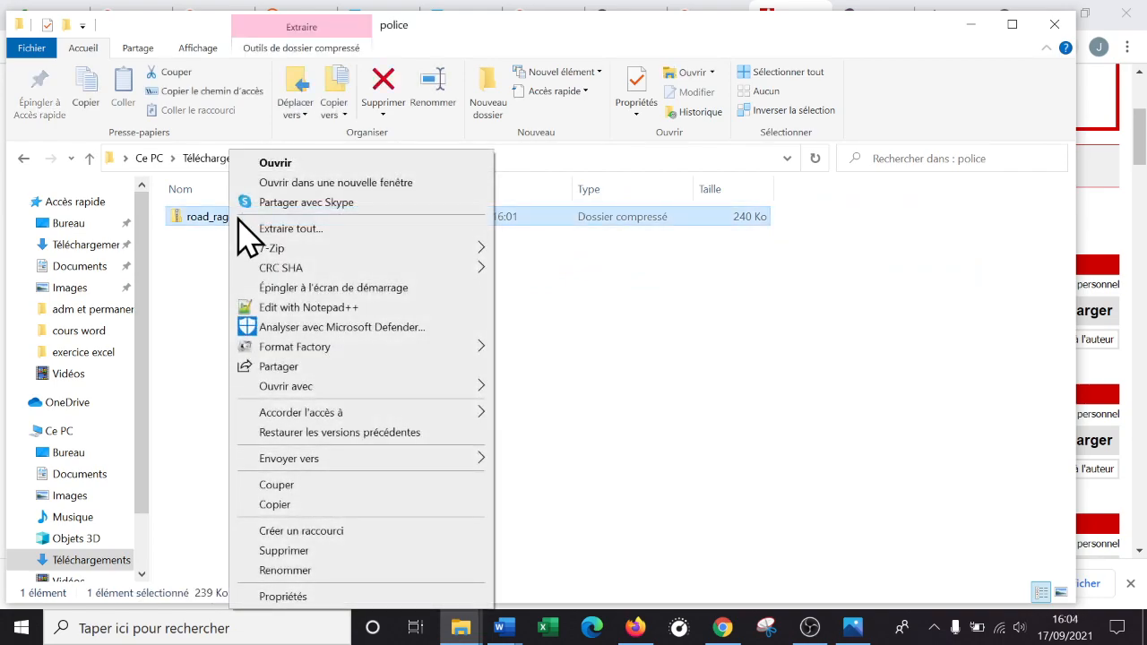
mouse_move(362, 248)
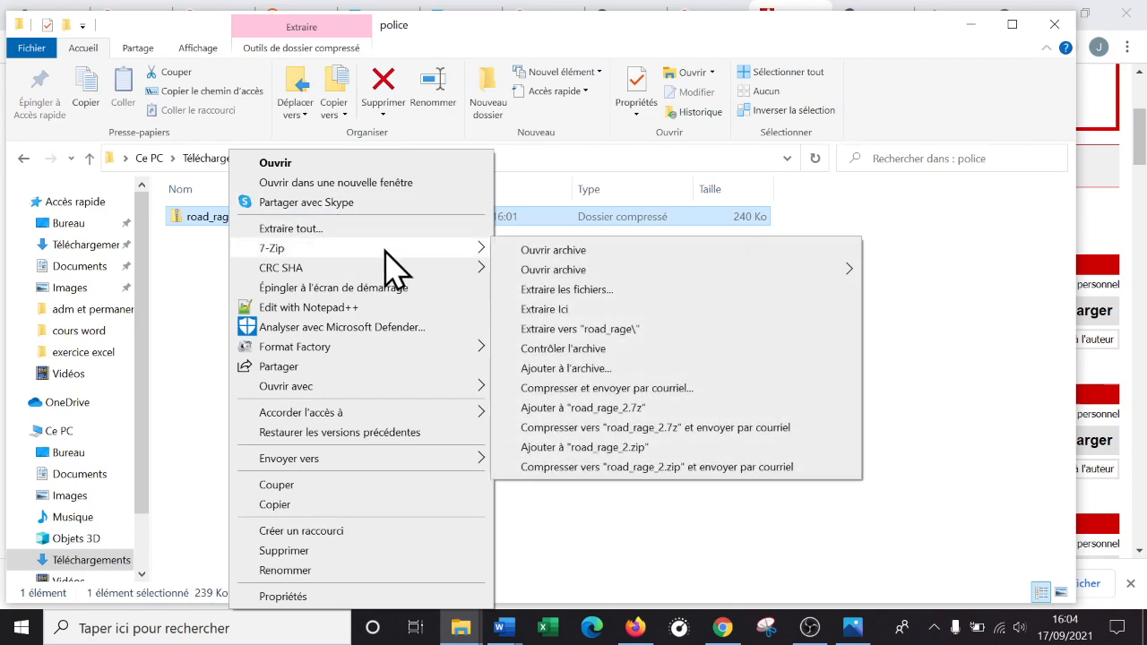
click(584, 308)
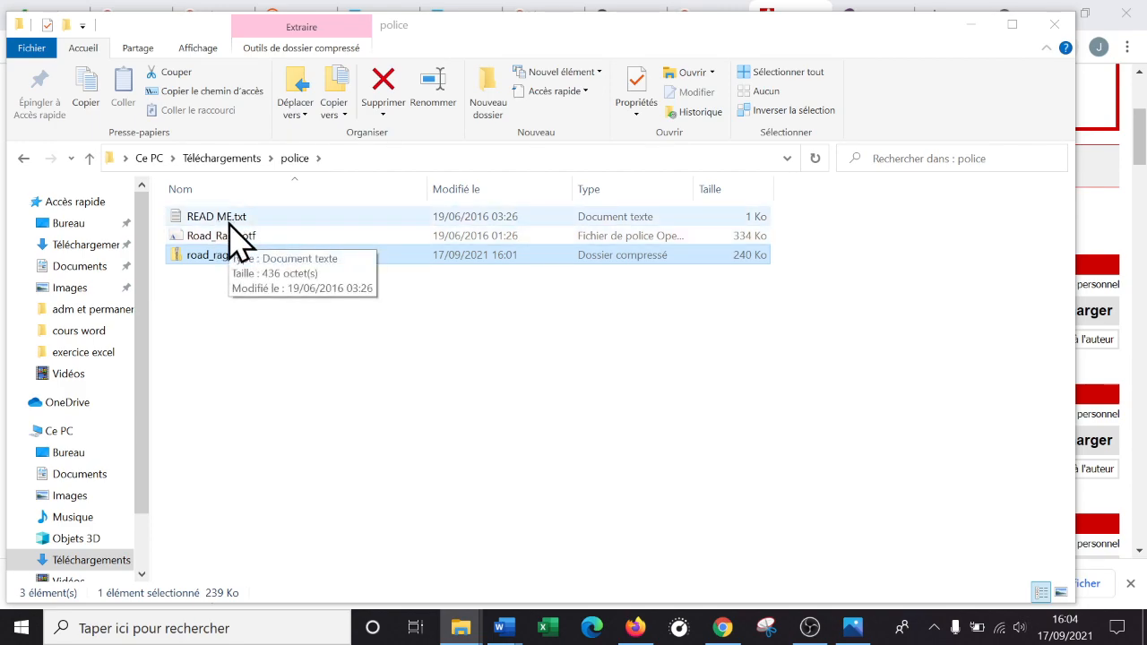
- Delete the road_rage.zip archive from the police folder, keeping the extracted font and text files
click(231, 273)
click(222, 258)
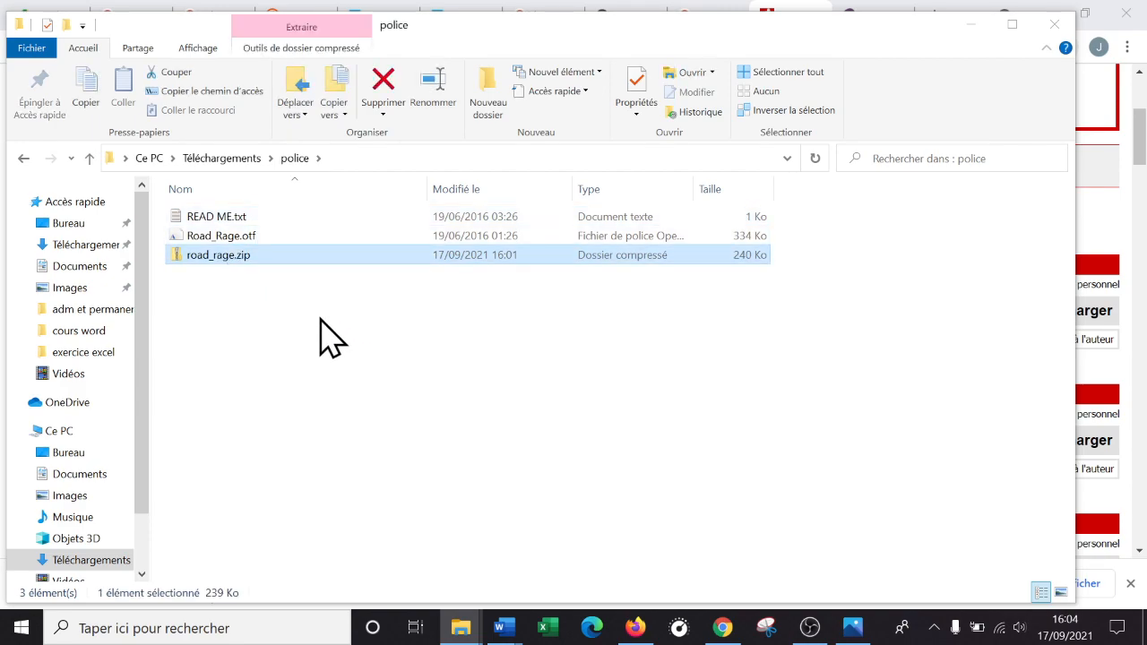
click(253, 237)
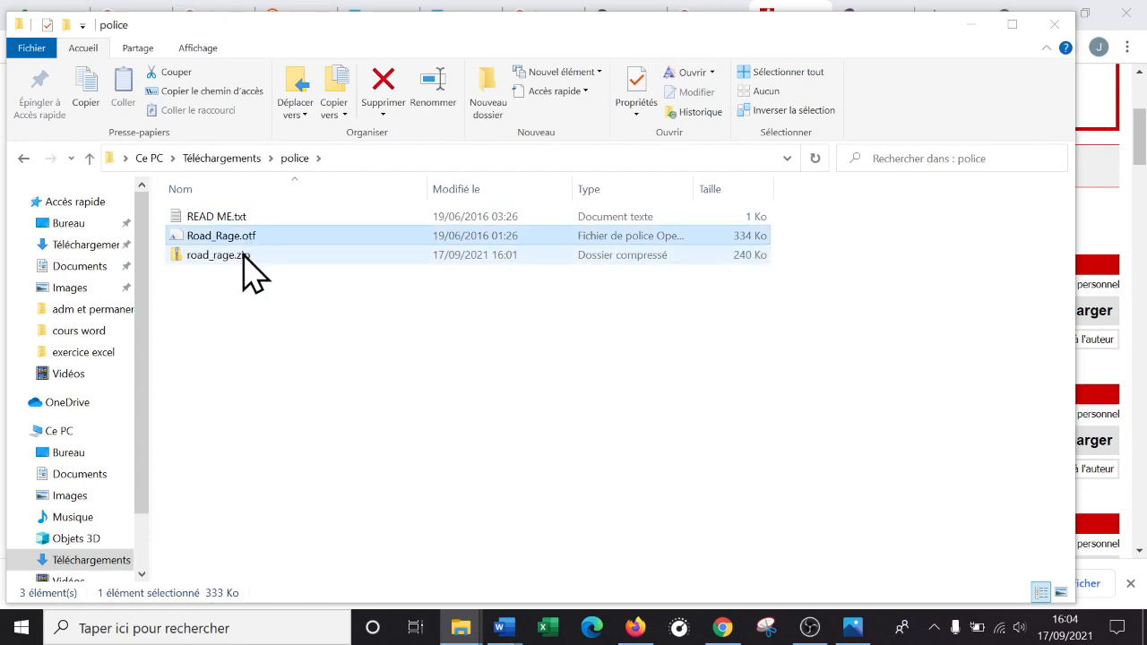
click(243, 255)
key(Delete)
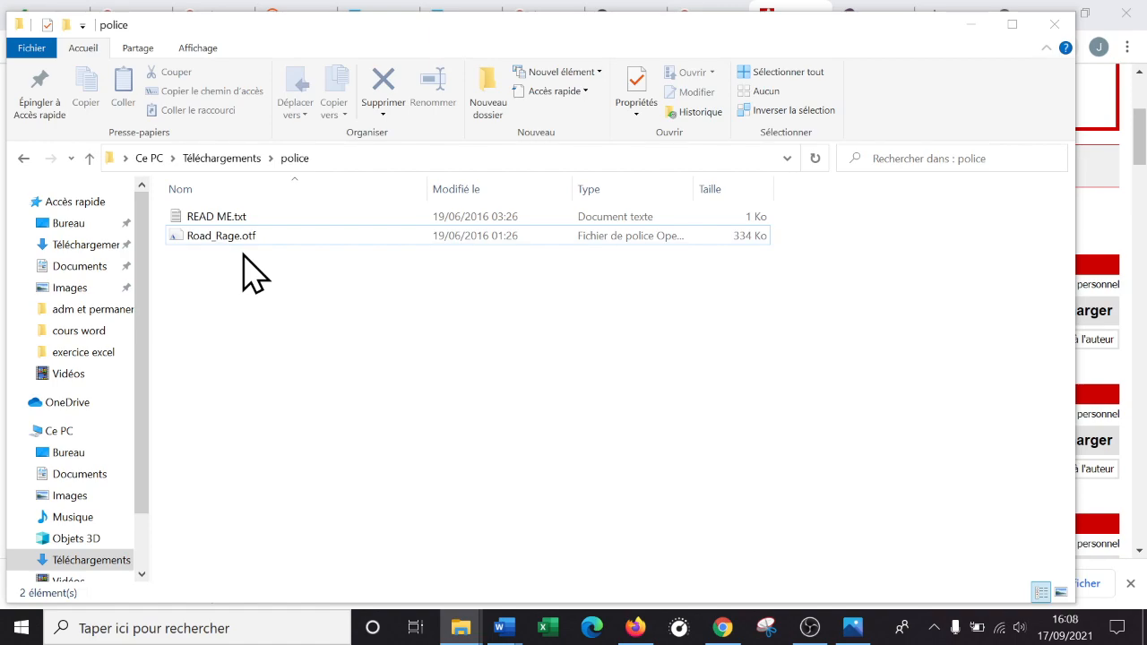
- Read the licence terms in READ ME.txt and install the Road_Rage.otf font for all users
double_click(212, 219)
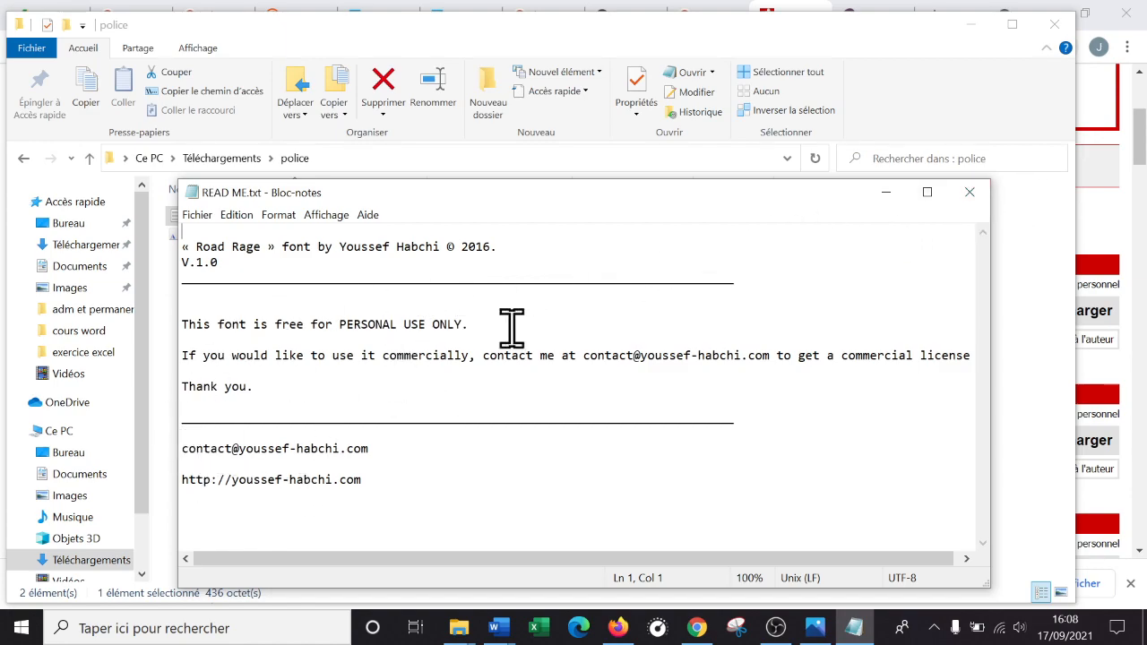
click(969, 194)
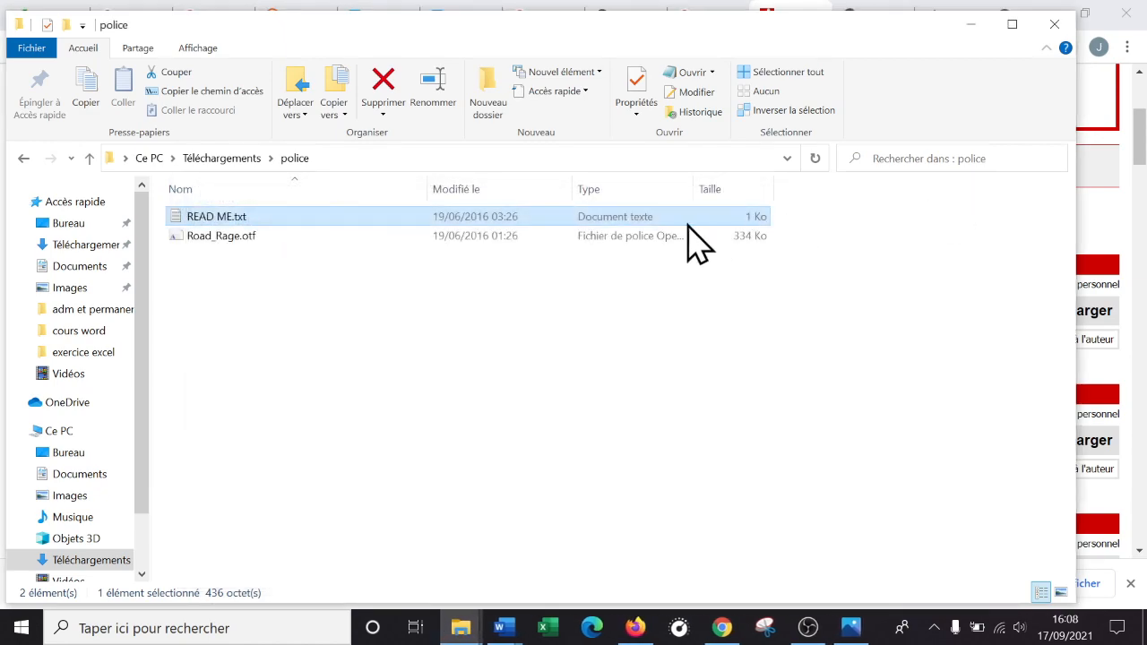
click(224, 237)
right_click(219, 237)
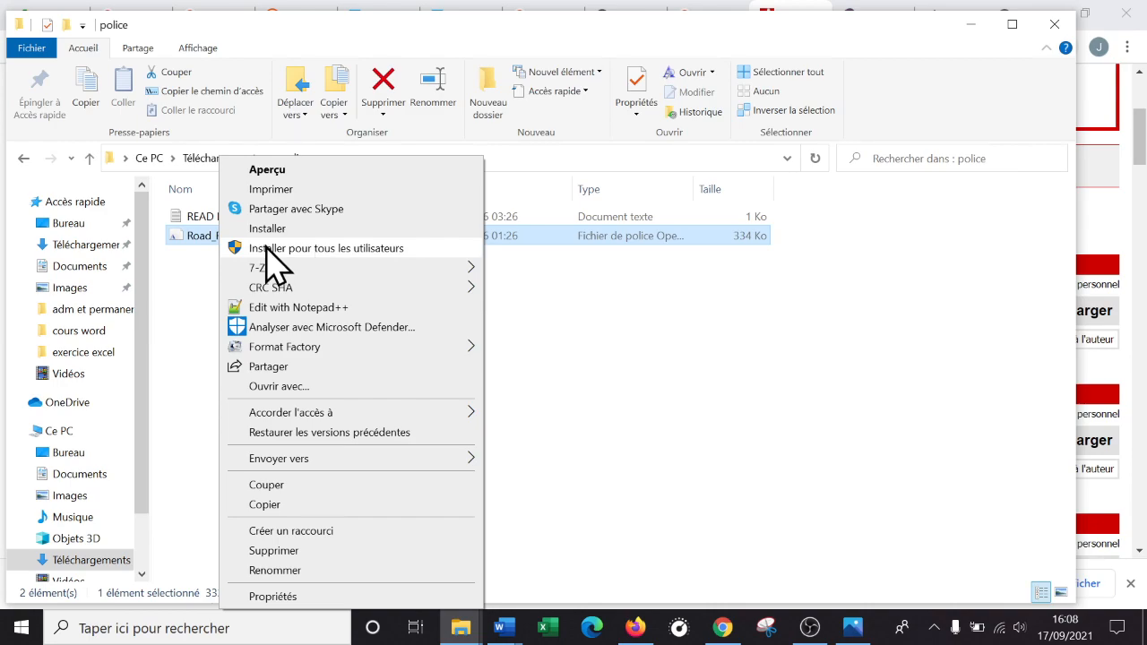
click(175, 295)
click(231, 260)
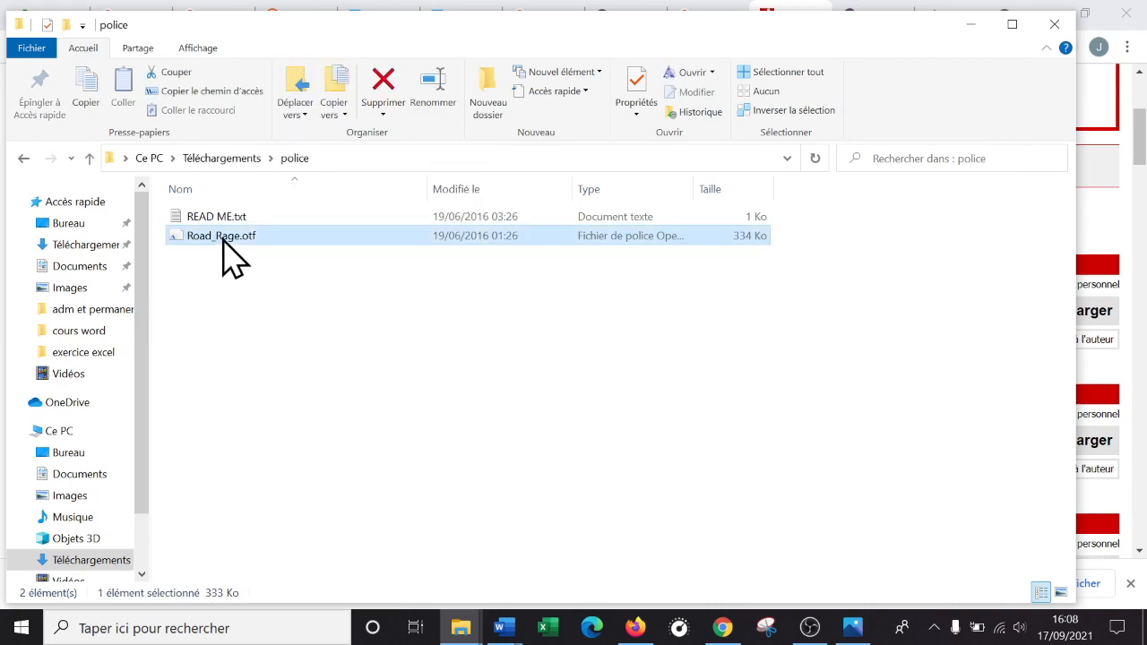
right_click(223, 238)
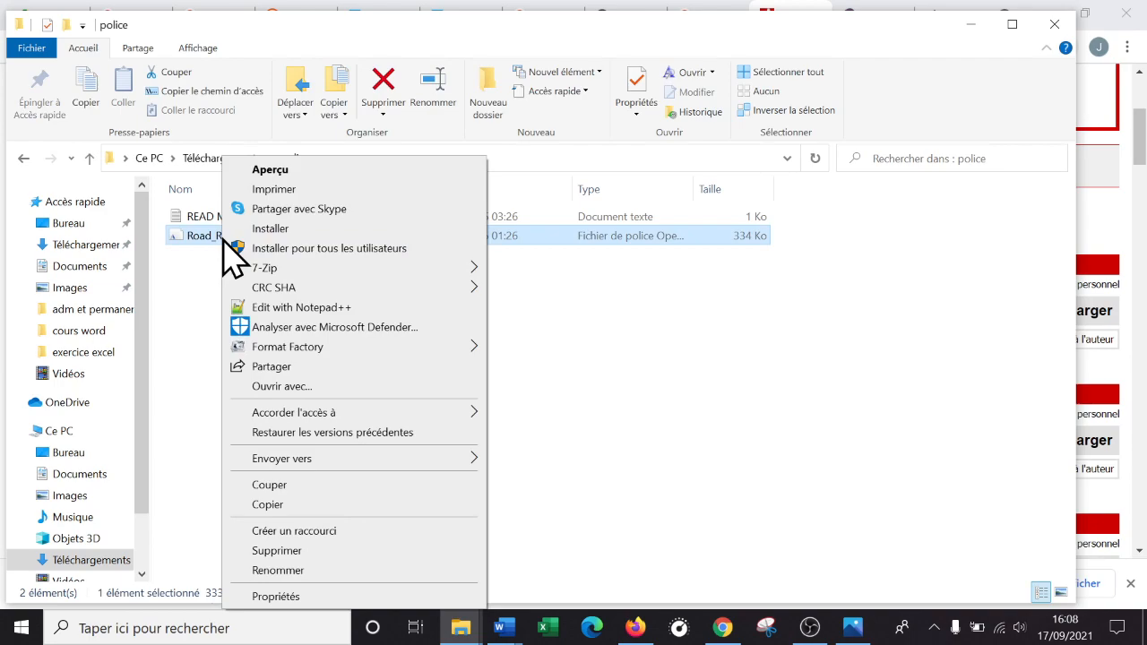
click(324, 249)
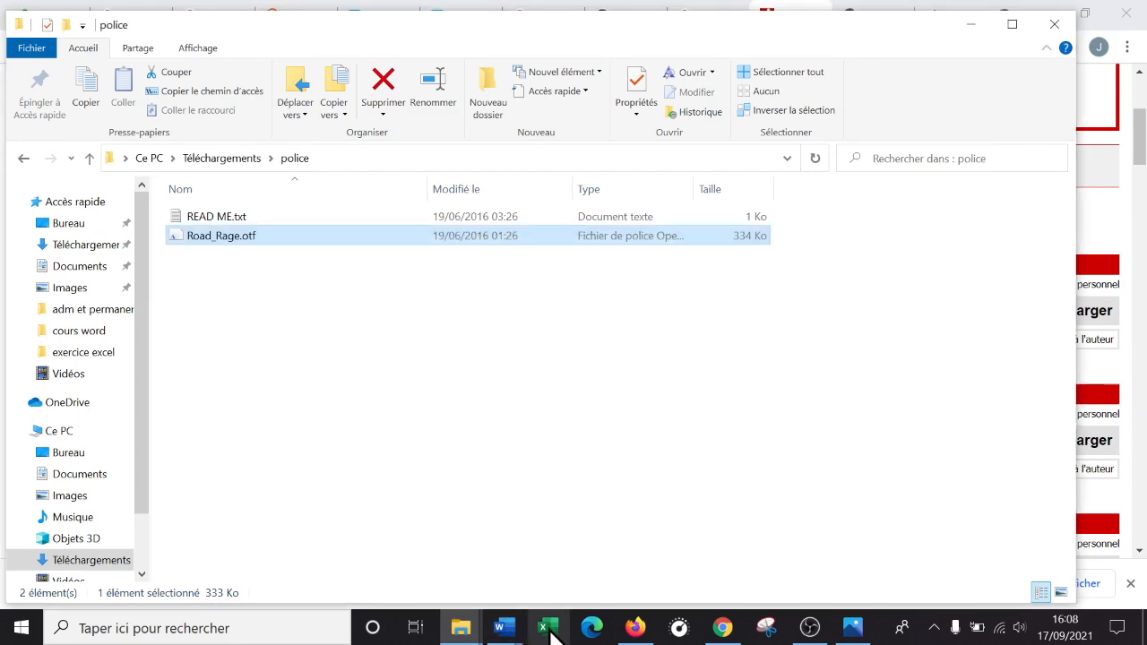
- Close the Word document Document2 without saving its changes and minimize the Document1 window
mouse_move(506, 627)
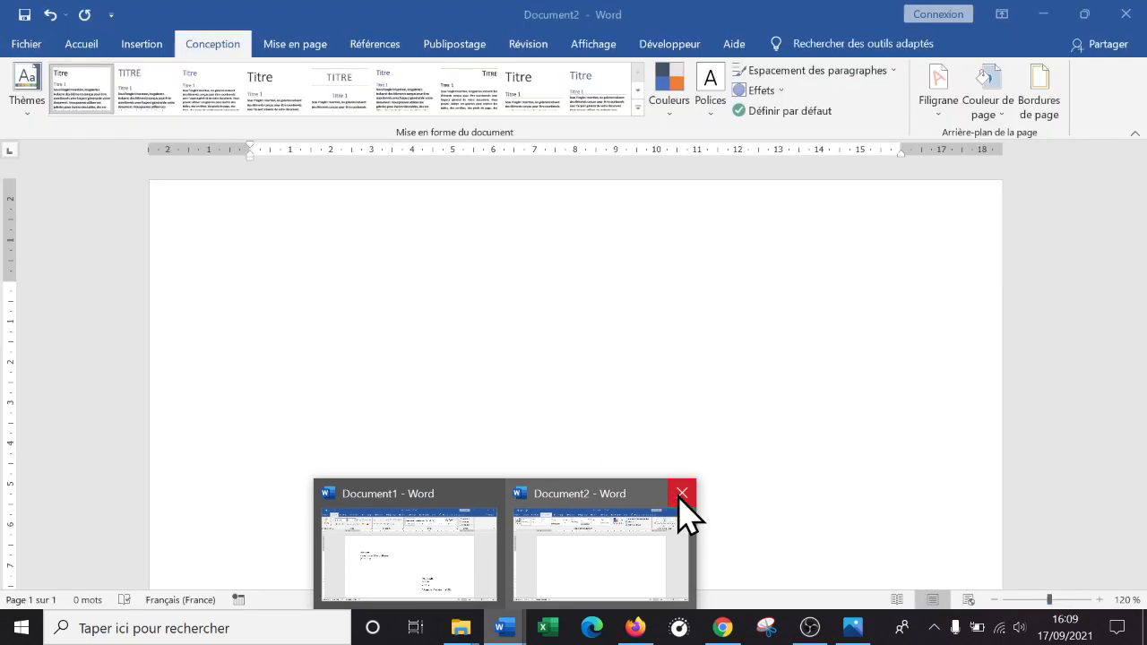
click(682, 494)
click(574, 355)
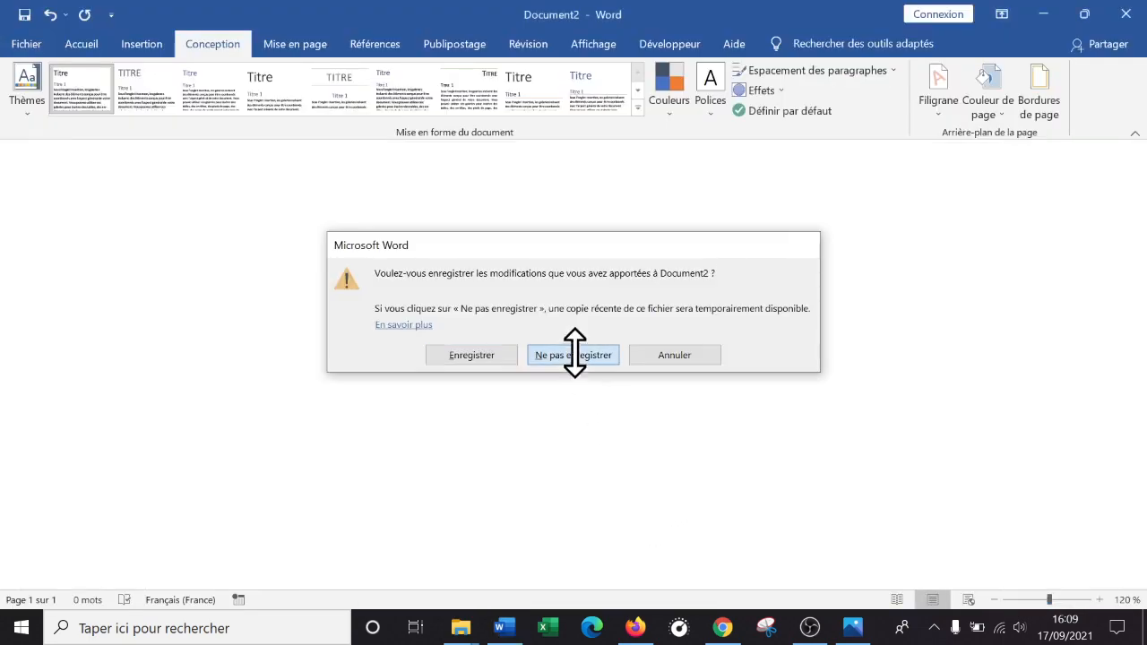
click(503, 627)
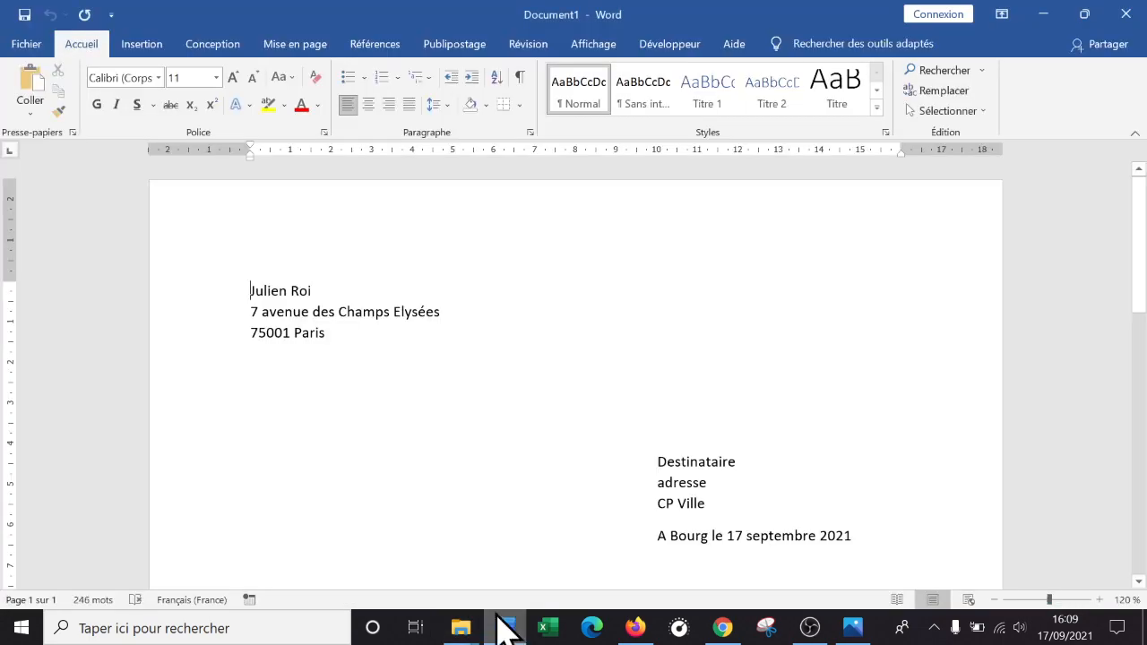
click(1042, 15)
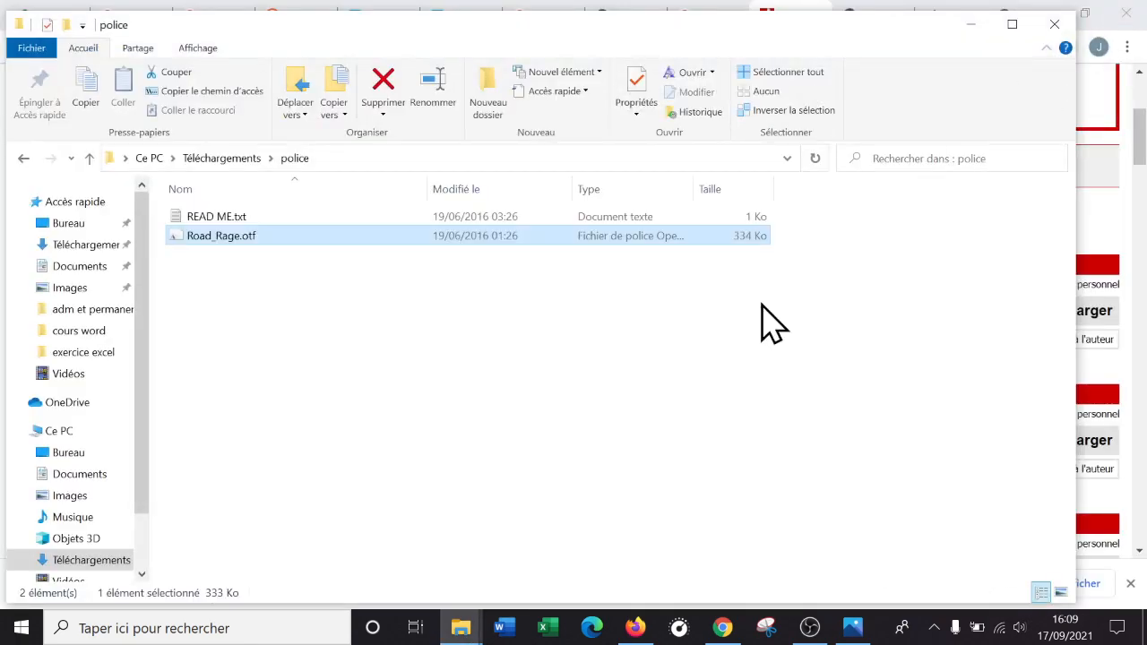
- Switch to Word and set the blank document's text to the Road Rage font at size 36
click(502, 627)
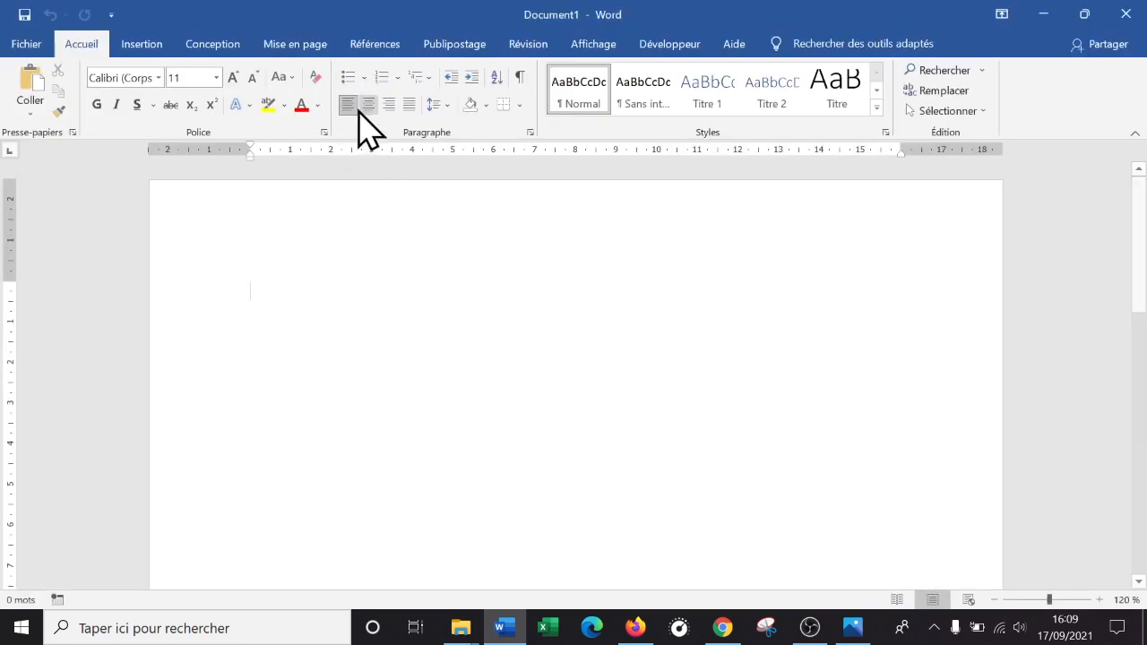
click(216, 78)
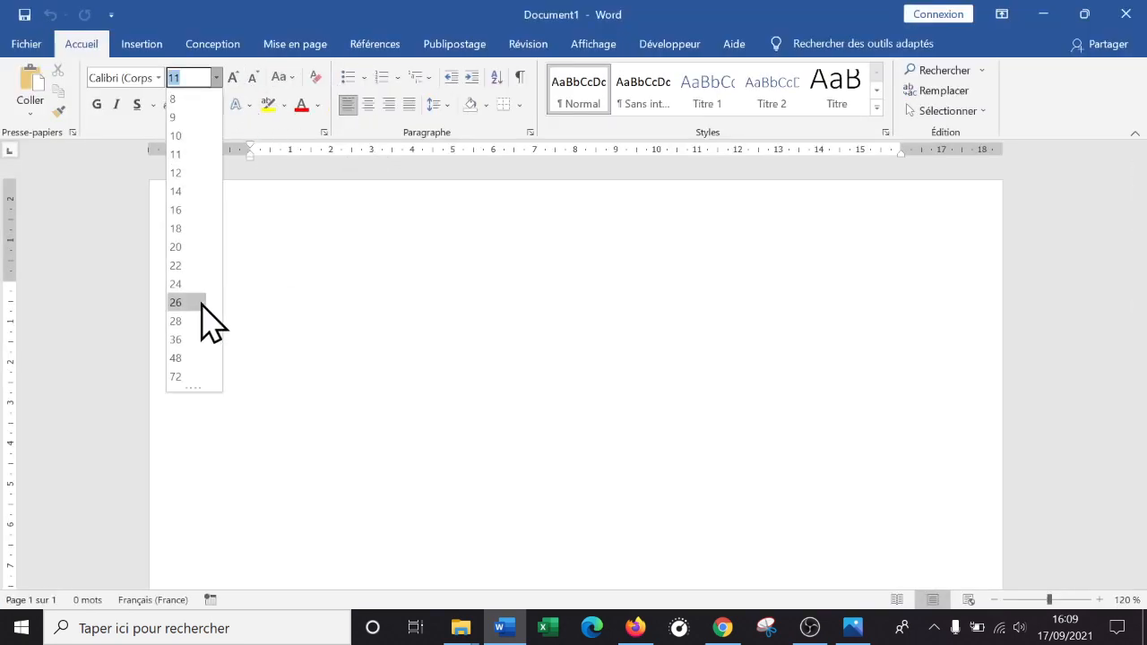
click(191, 348)
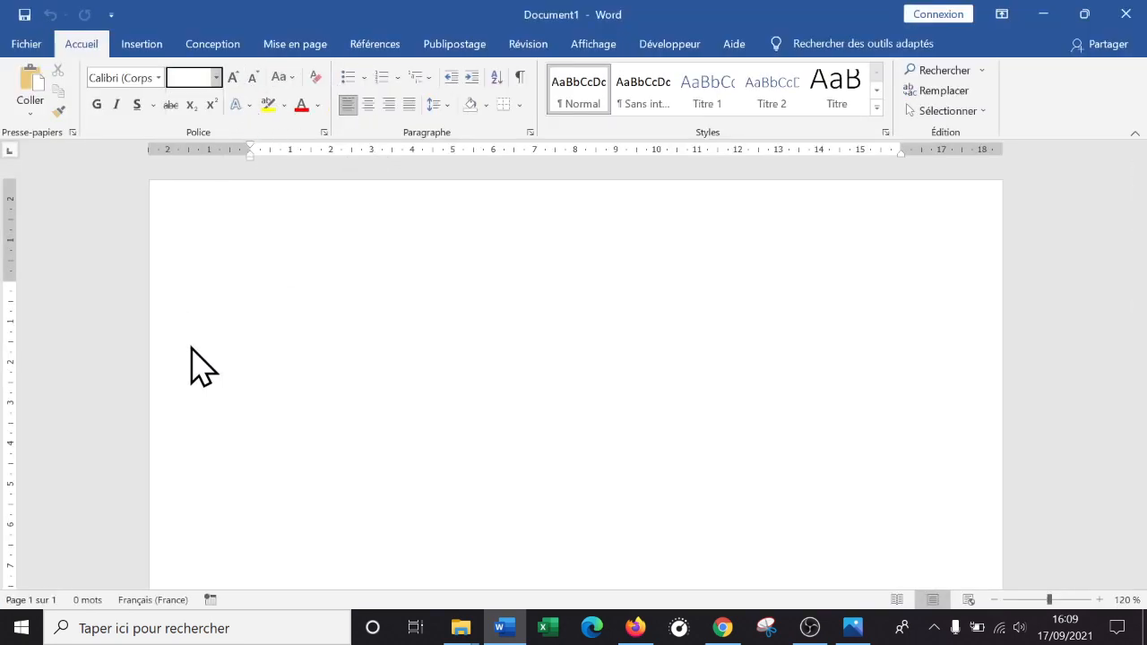
click(134, 78)
text(Road Rage)
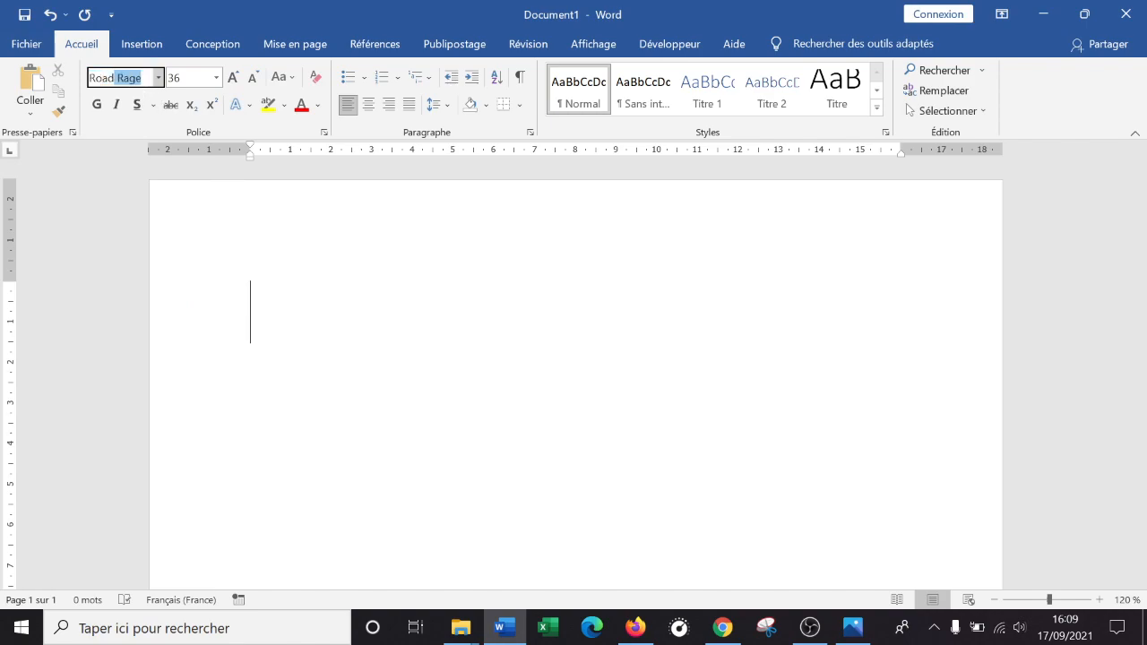
key(Return)
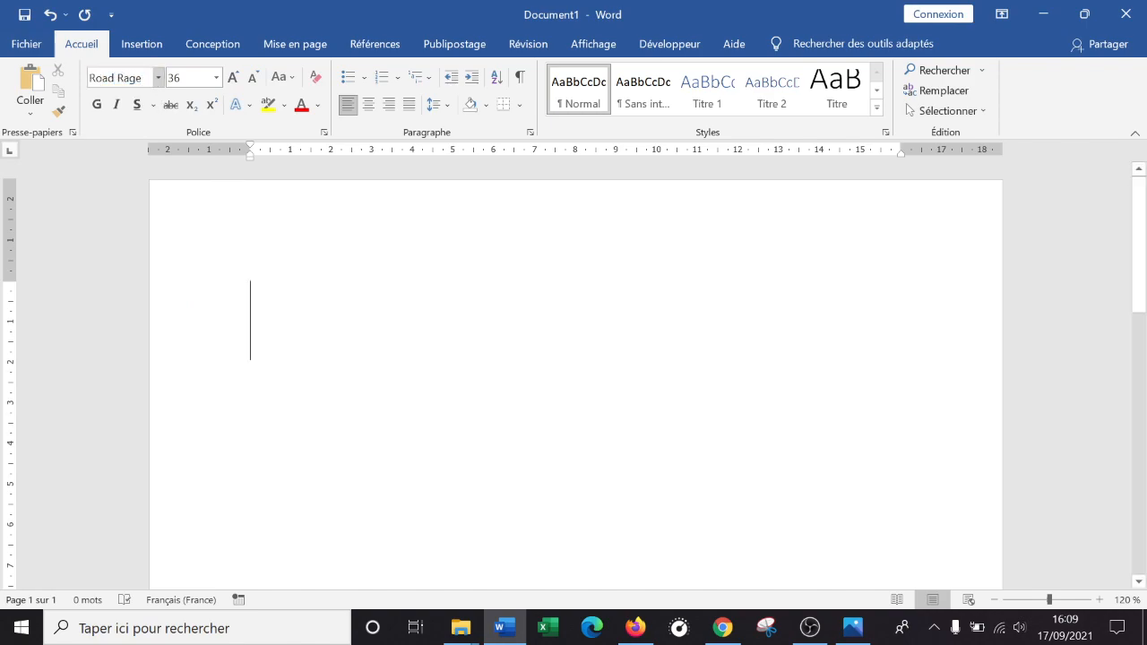
- Enter "HELLO ! COMMENT ÇA VA ?" in the document and start a new line before "COMMENT"
text(HELLO)
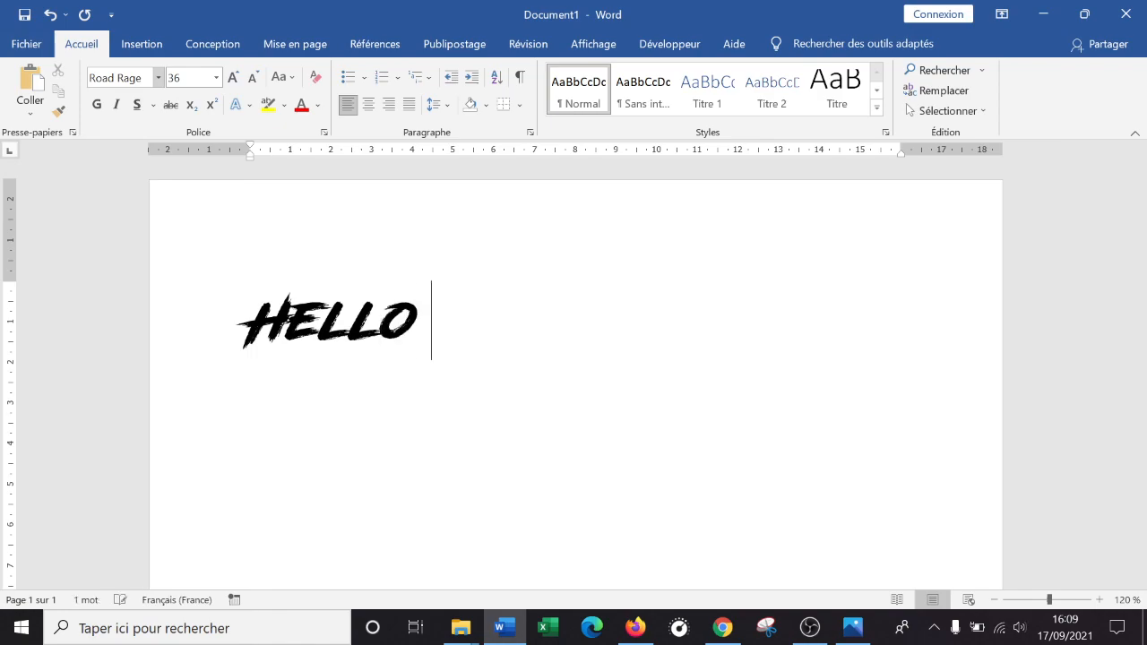
text( !)
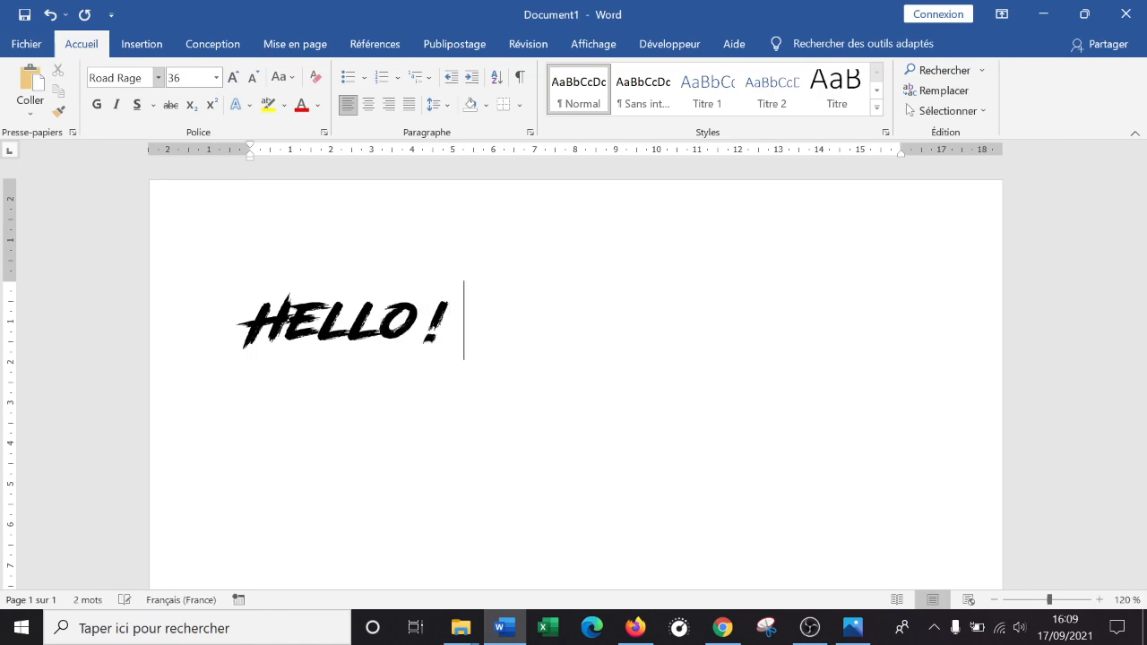
text( COMMENT)
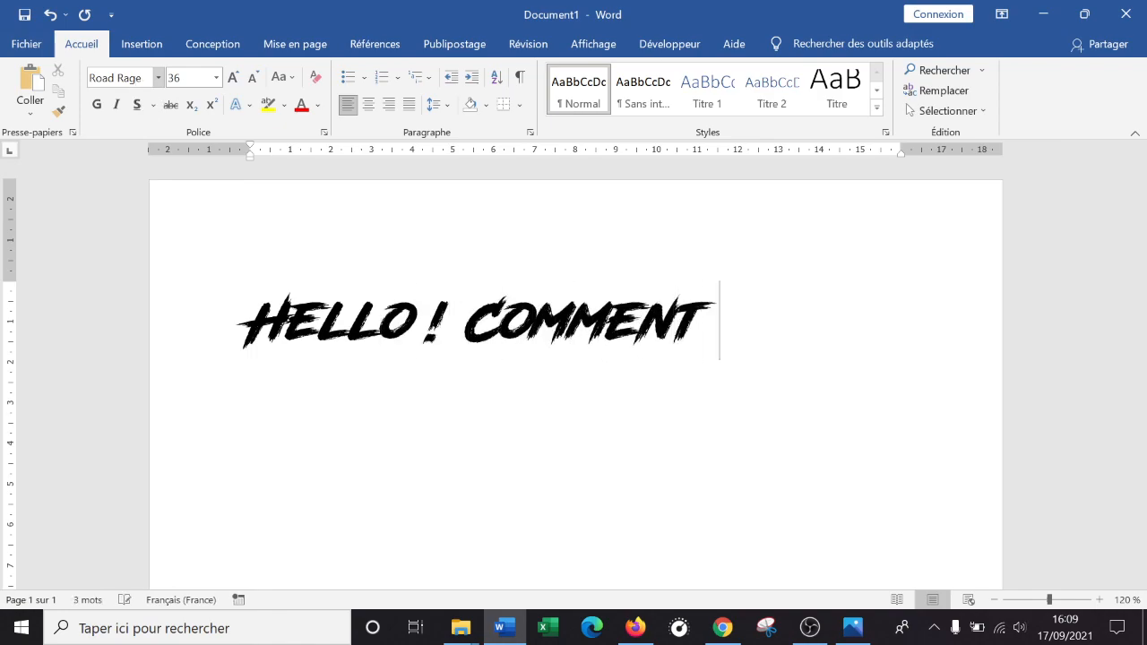
text( ÇA VA ?)
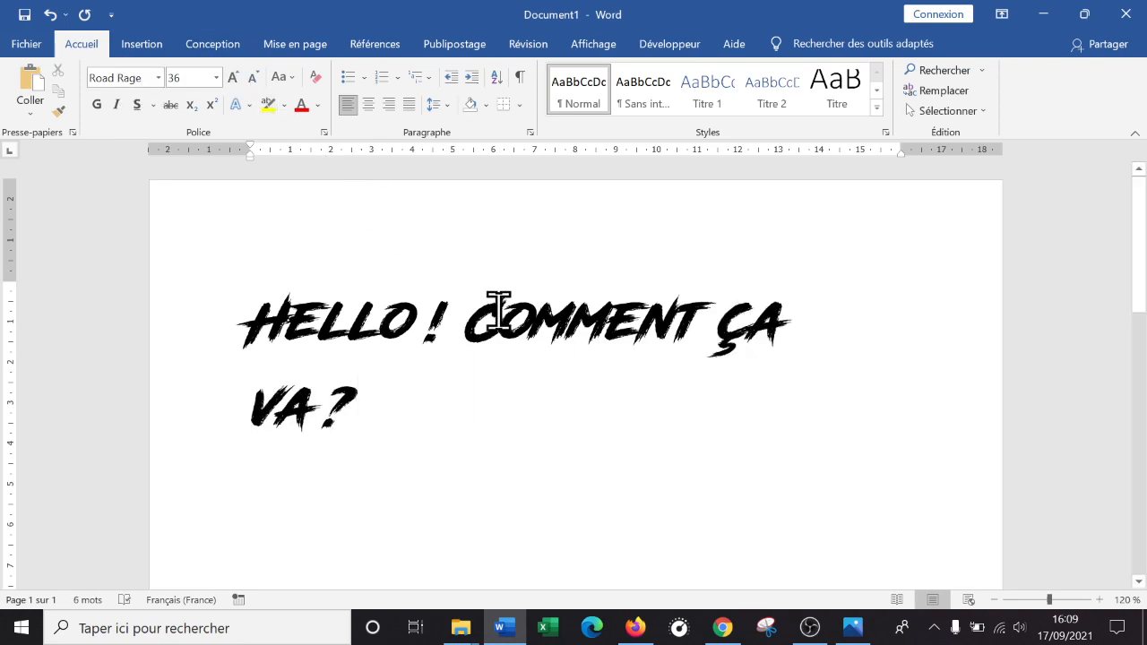
click(471, 315)
key(Return)
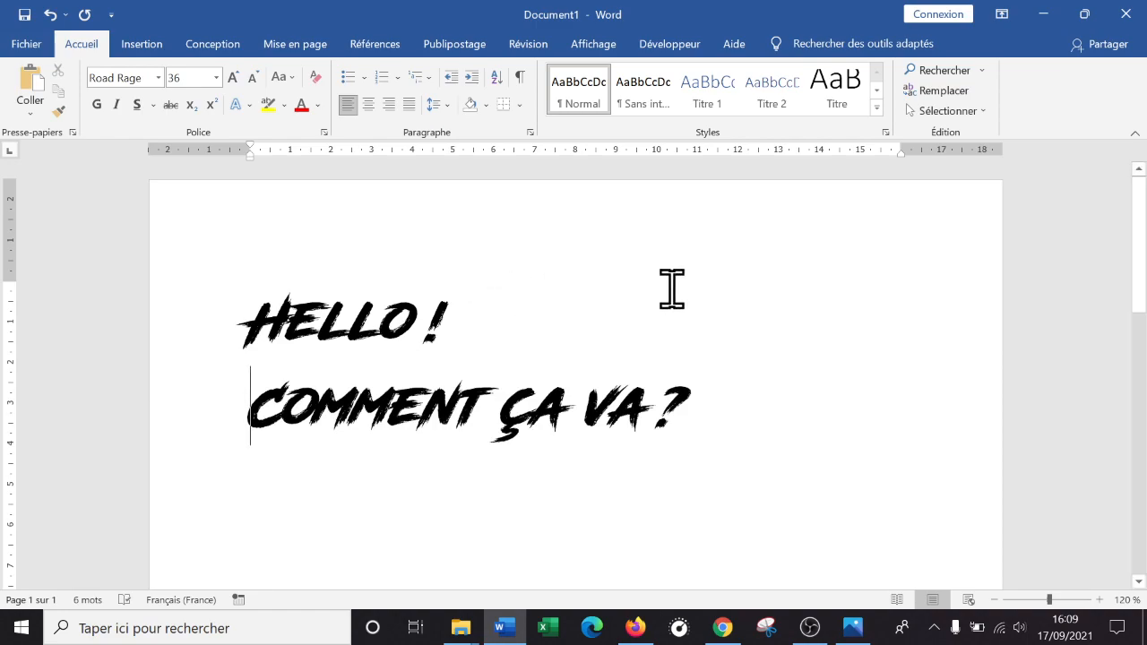
- Switch to Chrome and open the Road Rage font's detail page from the DaFont list
click(635, 627)
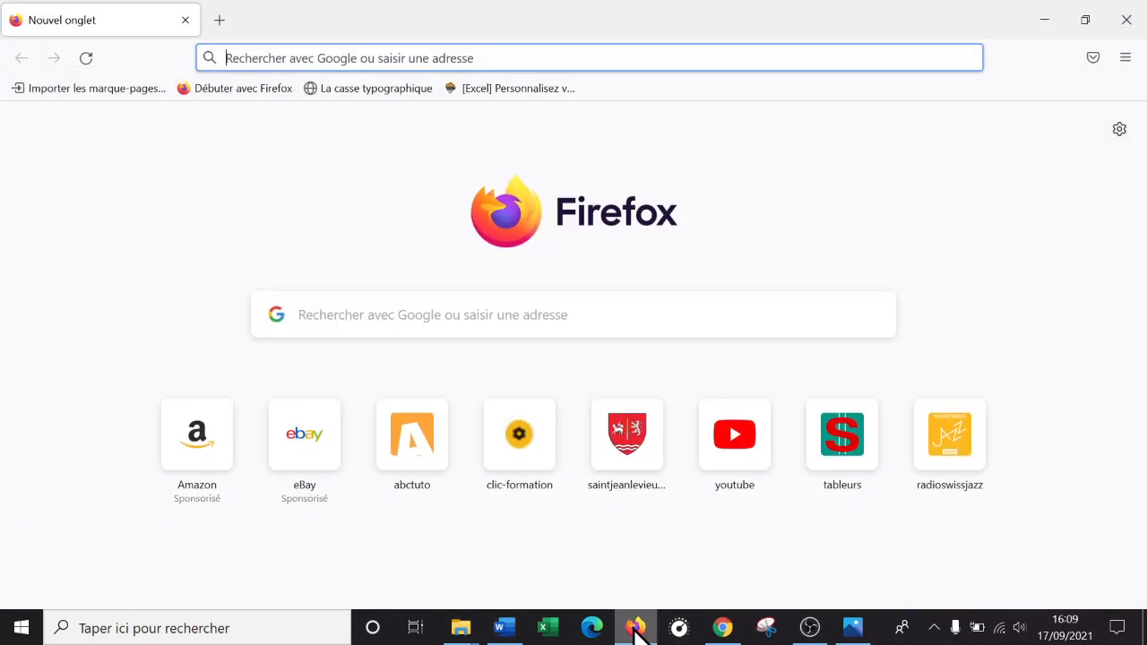
click(635, 627)
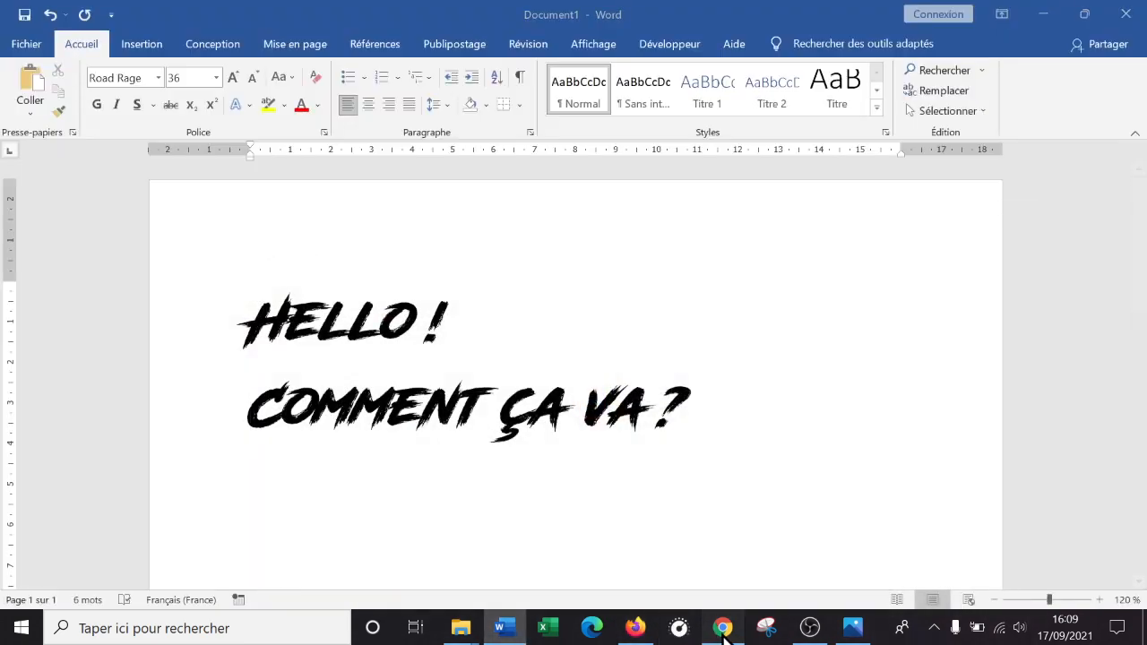
click(722, 627)
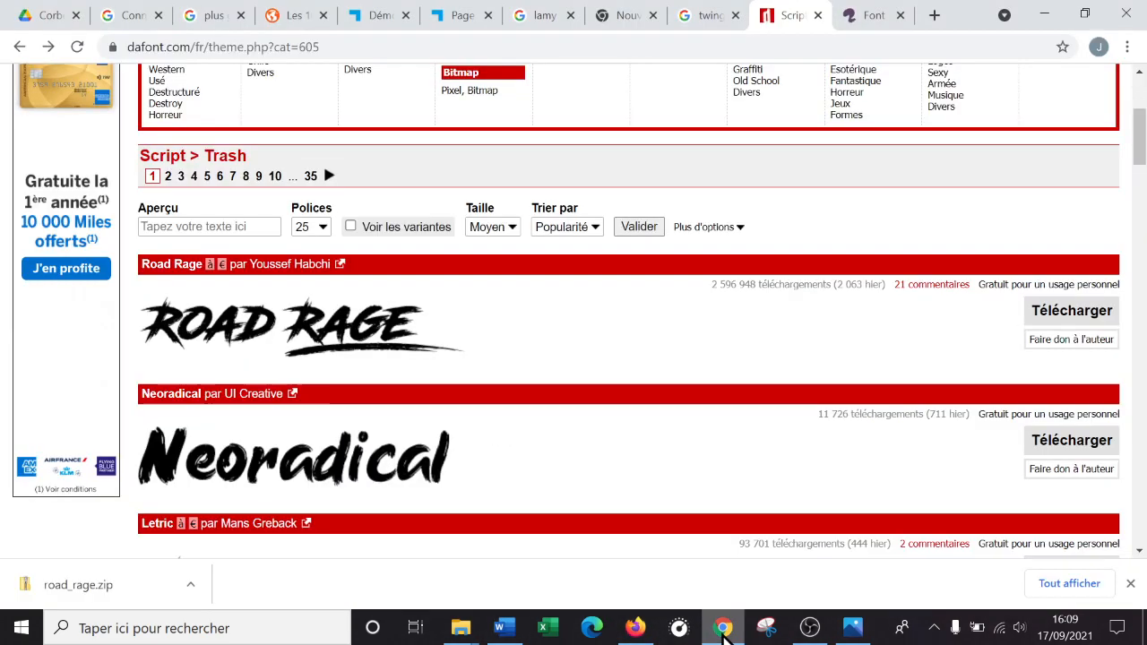
click(302, 330)
- Examine the Road Rage character map for its letters, digits, symbols and accented characters
scroll(468, 385, down, 5)
scroll(504, 422, up, 2)
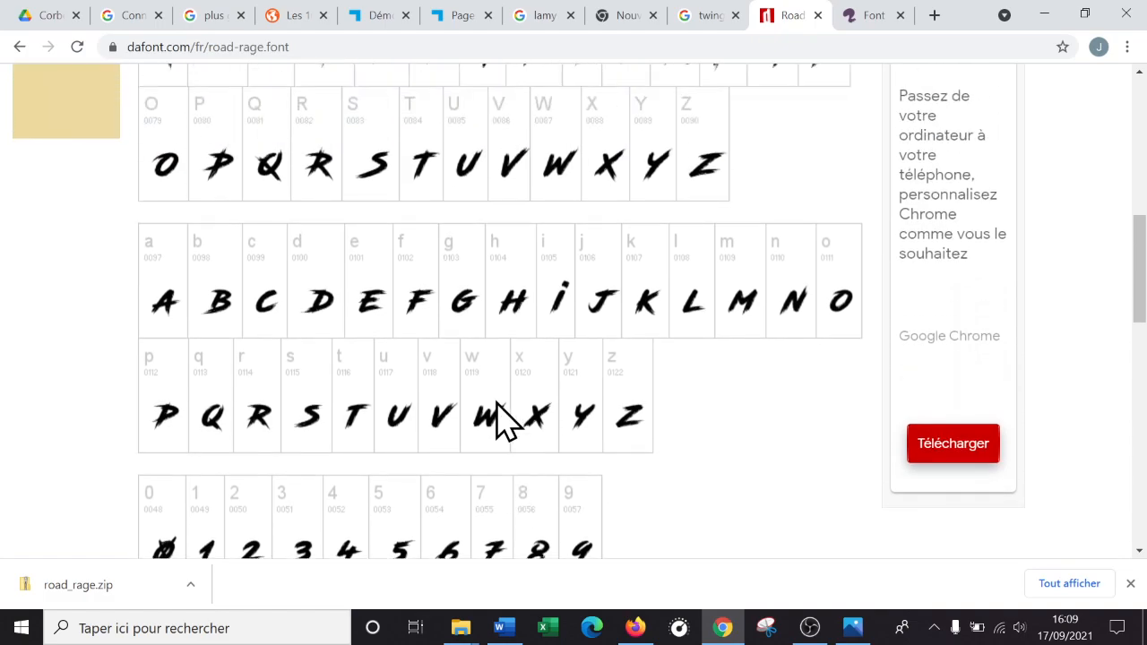
scroll(289, 358, down, 8)
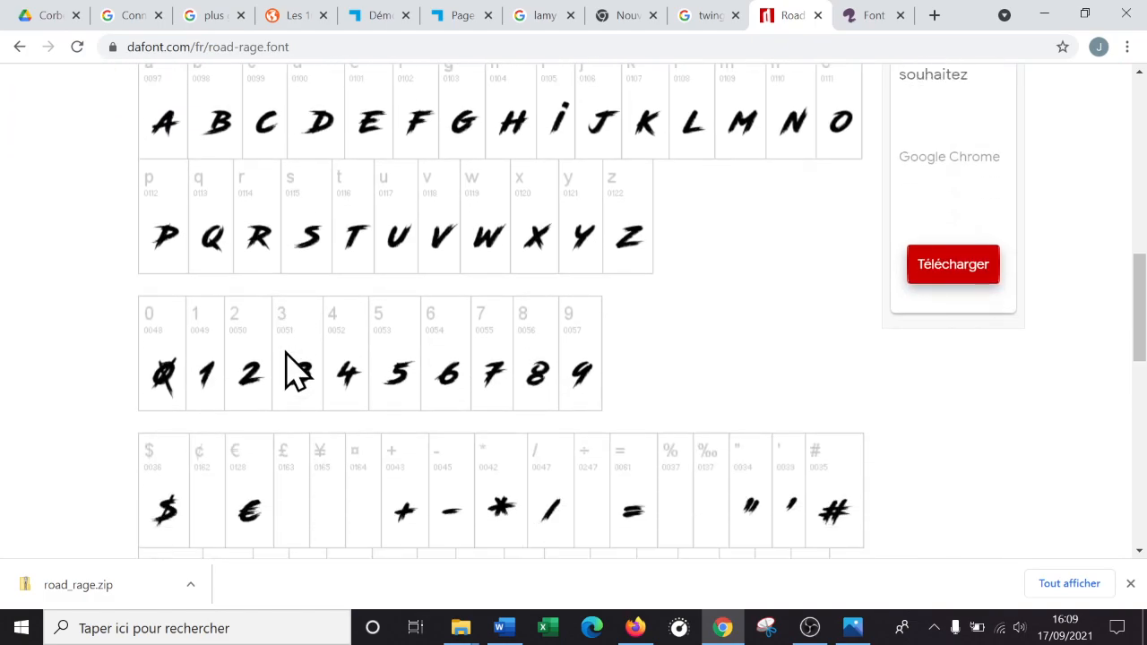
scroll(295, 369, down, 2)
scroll(515, 390, down, 5)
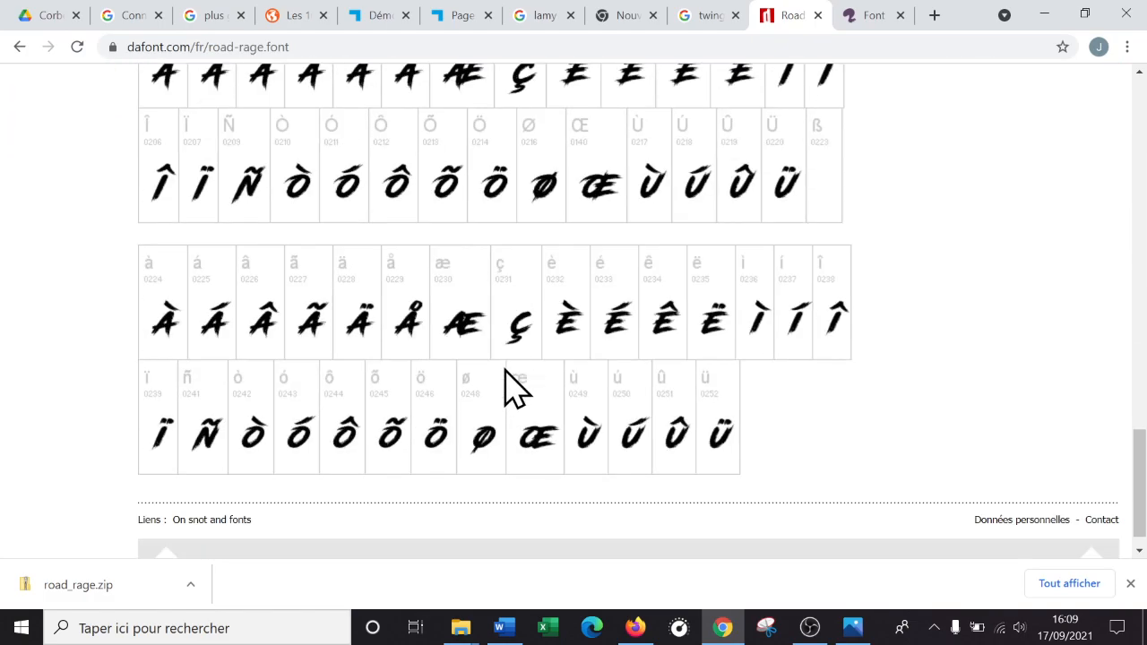
scroll(515, 390, up, 2)
scroll(515, 389, up, 1)
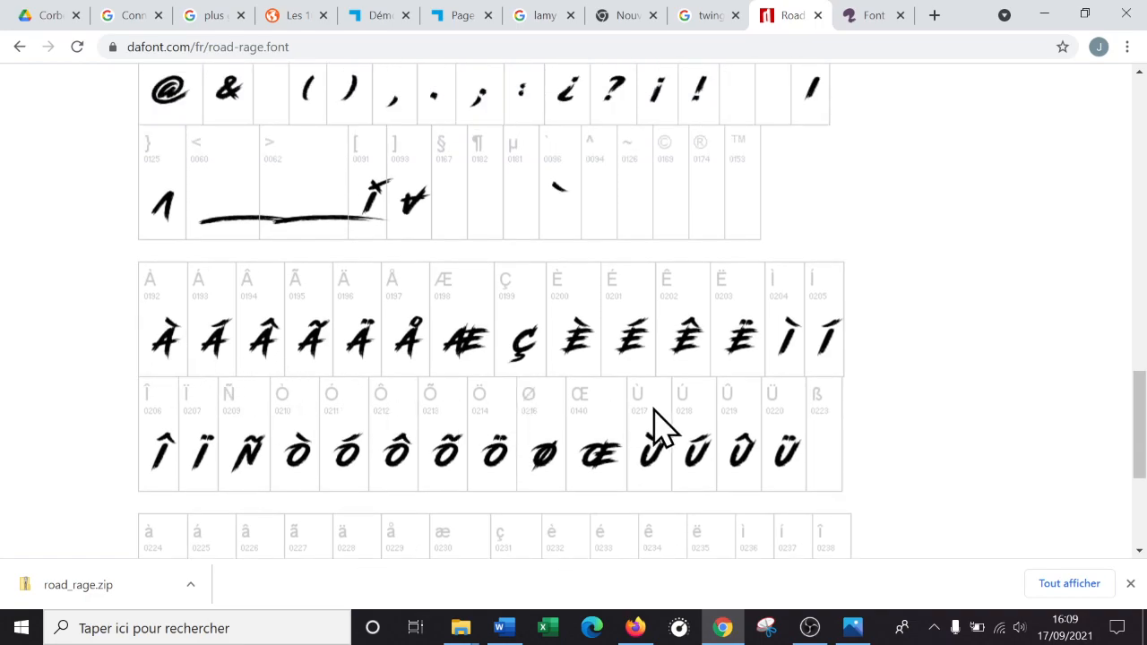
scroll(465, 408, down, 3)
scroll(452, 417, up, 15)
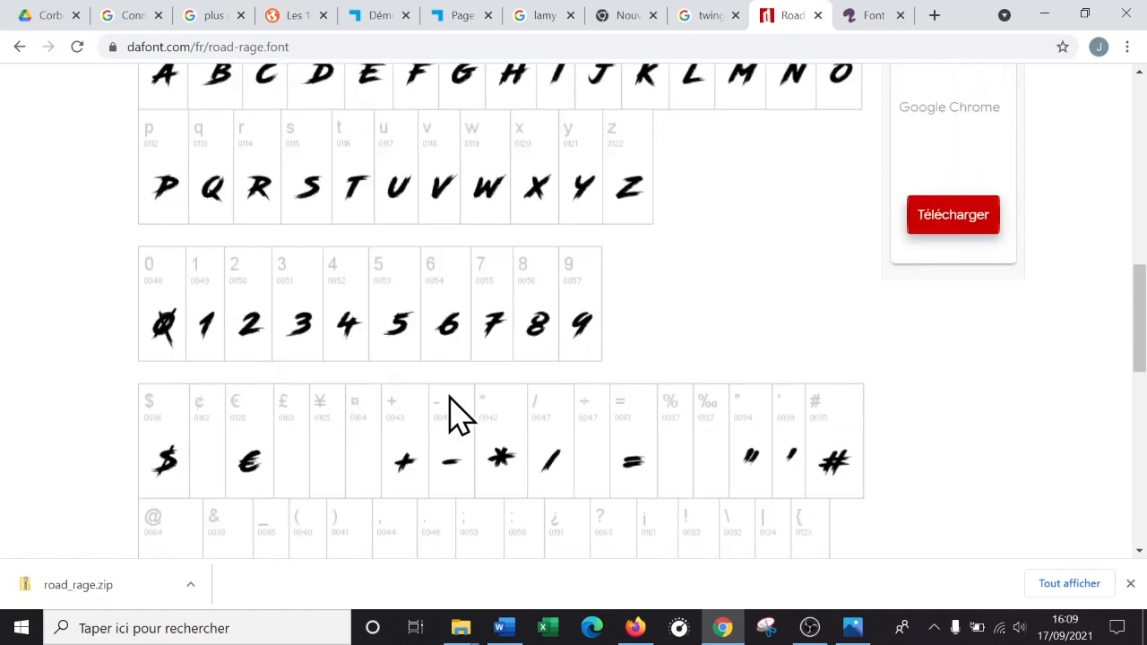
scroll(452, 417, down, 8)
scroll(455, 419, down, 5)
scroll(409, 428, up, 6)
scroll(408, 426, down, 7)
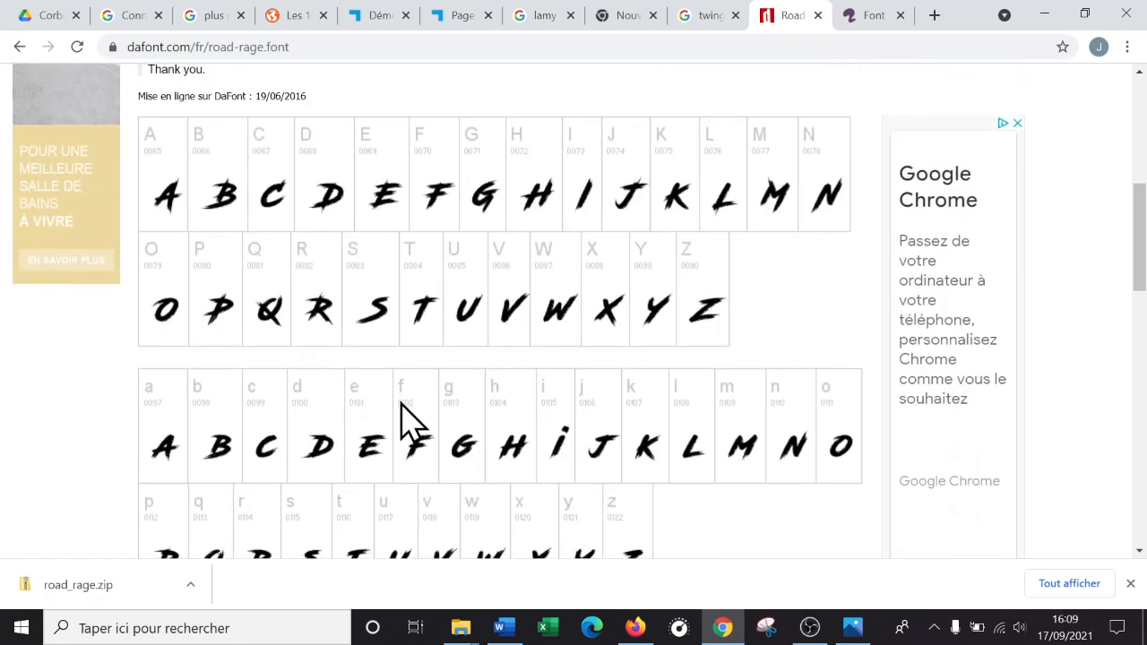